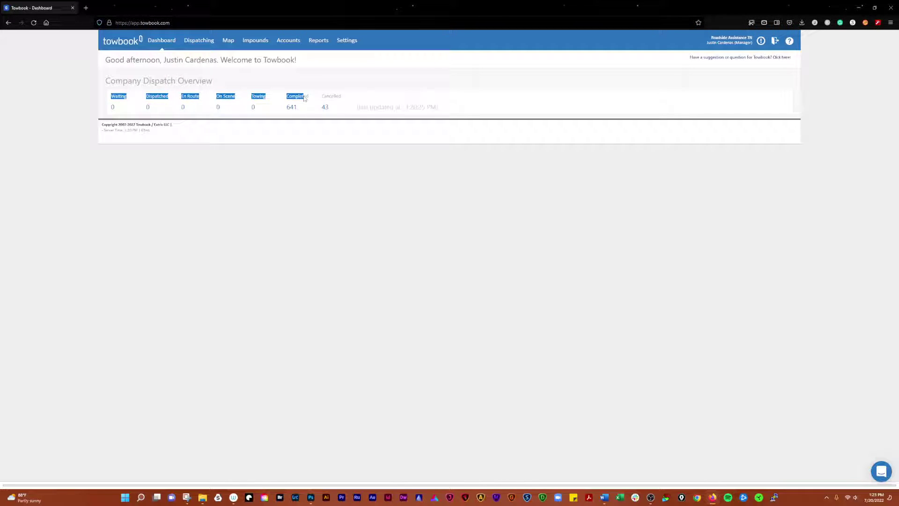
Clear the overview status labels, check notifications, and look over the account number on the help page
left_click(352, 98)
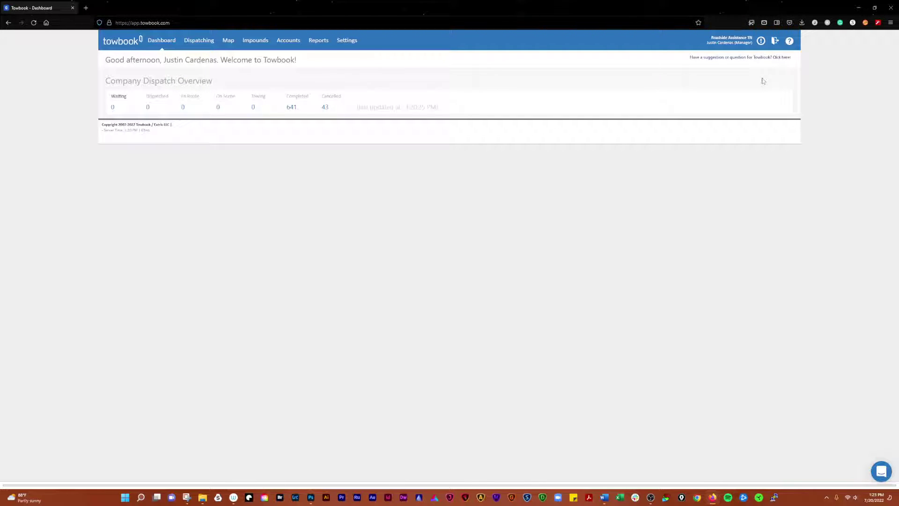
left_click(762, 42)
left_click(789, 42)
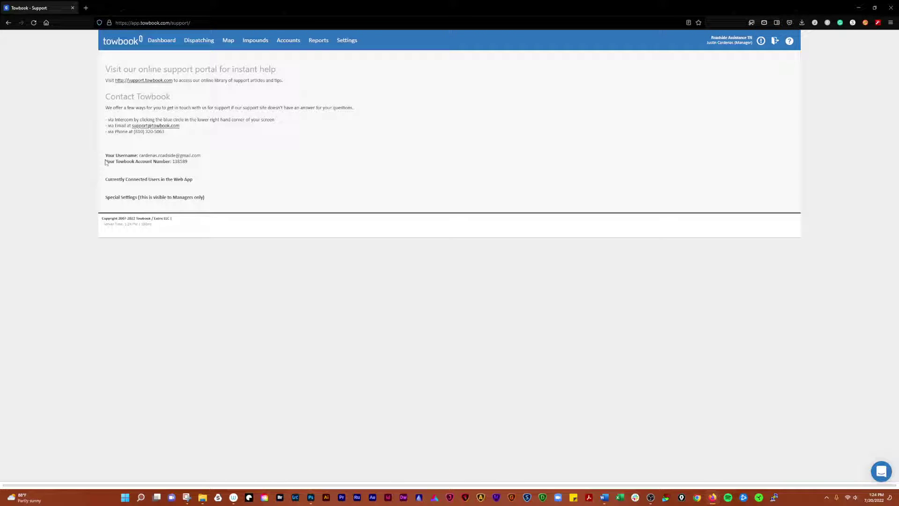
left_click_drag(105, 162, 172, 162)
left_click(187, 167)
left_click(183, 161)
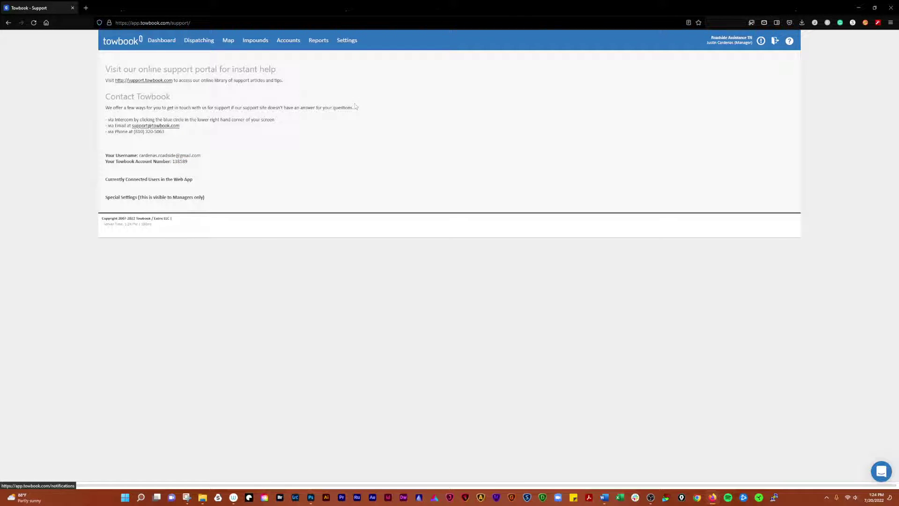
Open and close the support chat, then review the support phone number on the help page
left_click(161, 41)
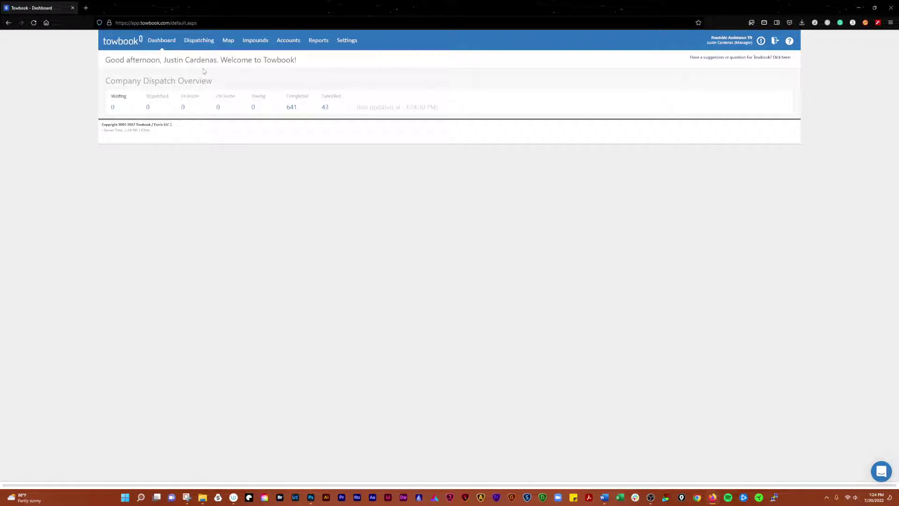
left_click(882, 475)
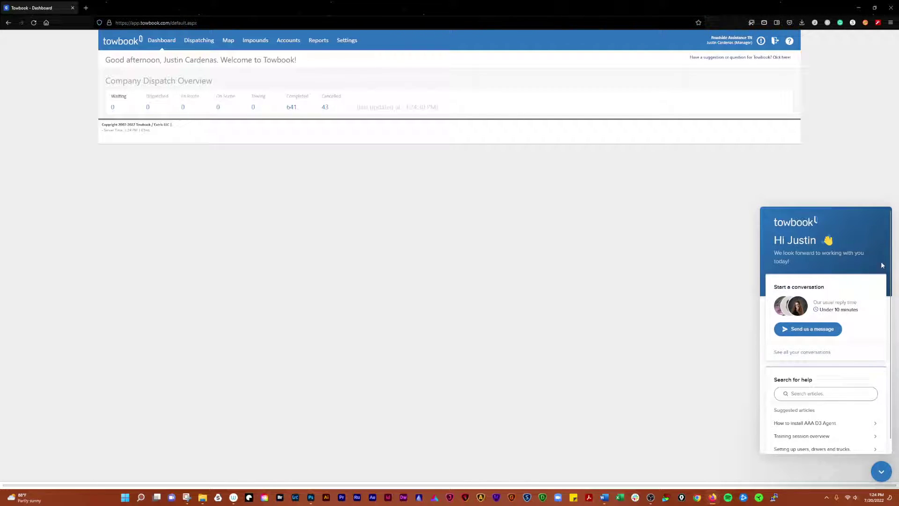
left_click(881, 471)
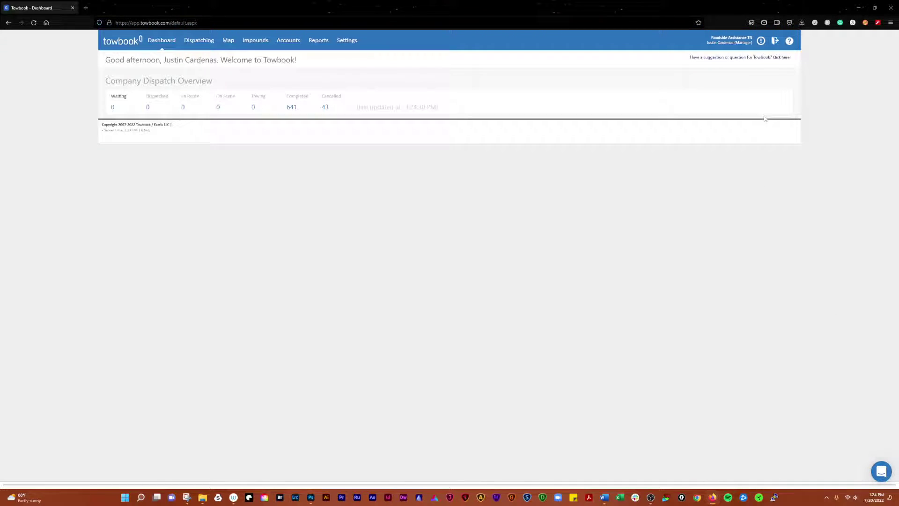
left_click(789, 41)
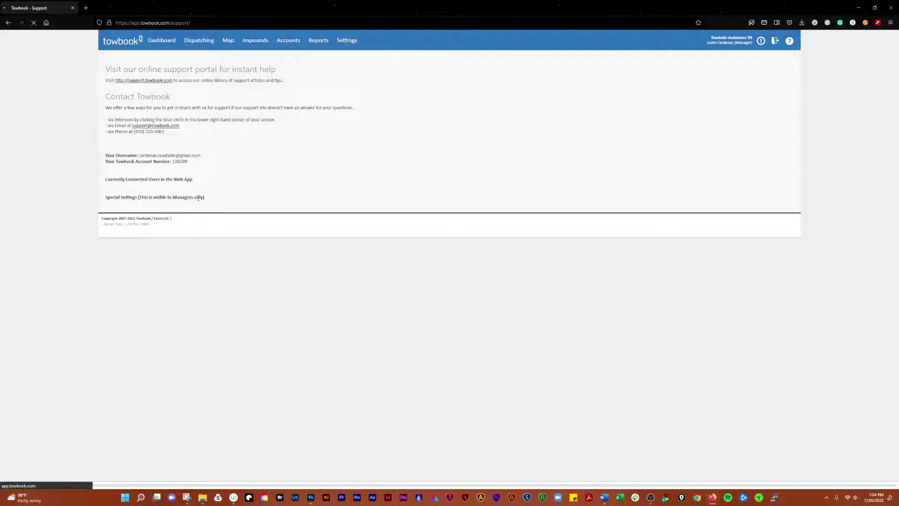
left_click_drag(165, 132, 134, 133)
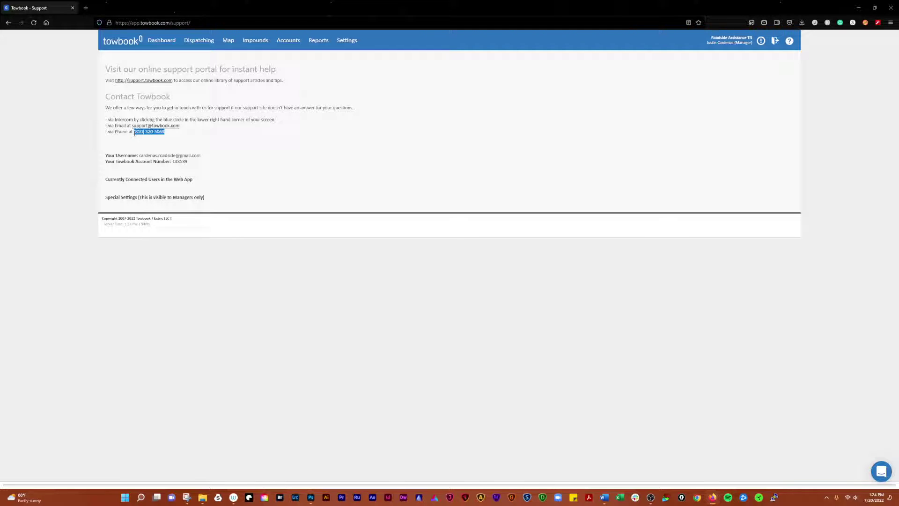
left_click(153, 140)
left_click(162, 40)
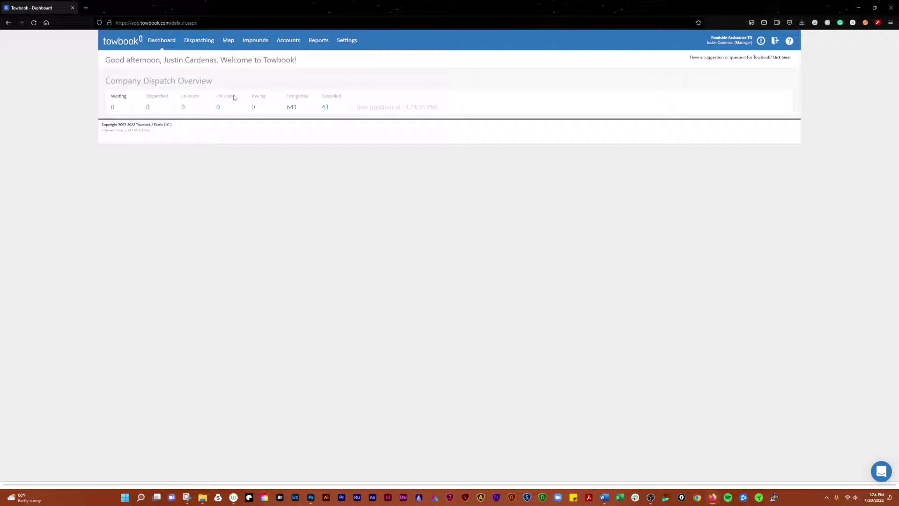
Open Dispatching and check that the Waiting, Active and Scheduled lists hold no calls
left_click(196, 43)
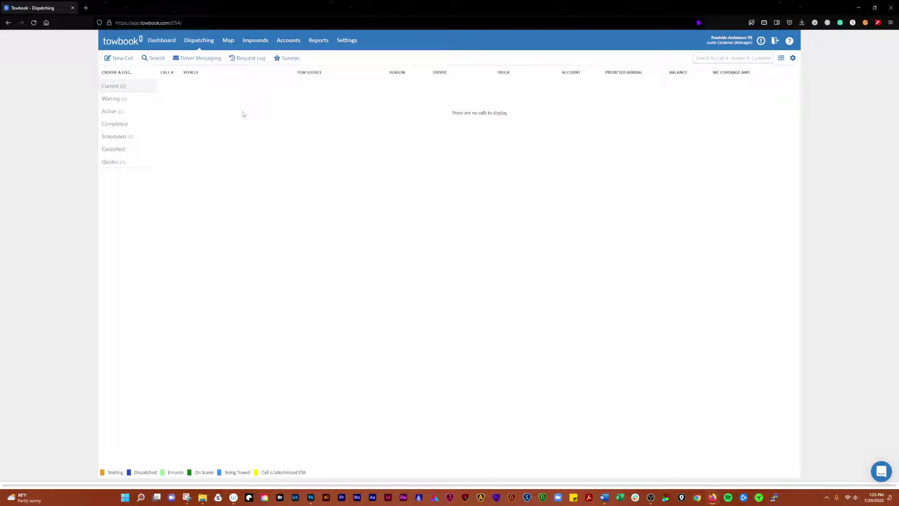
left_click(119, 103)
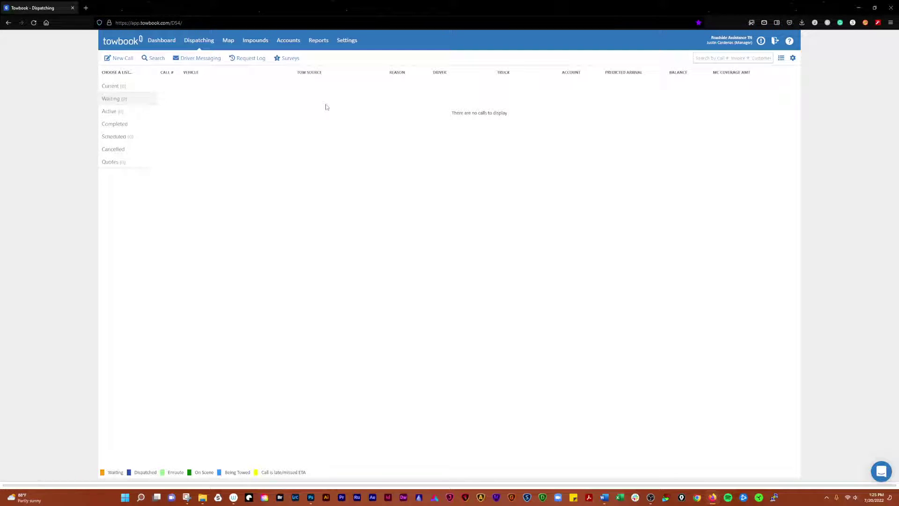
left_click(112, 114)
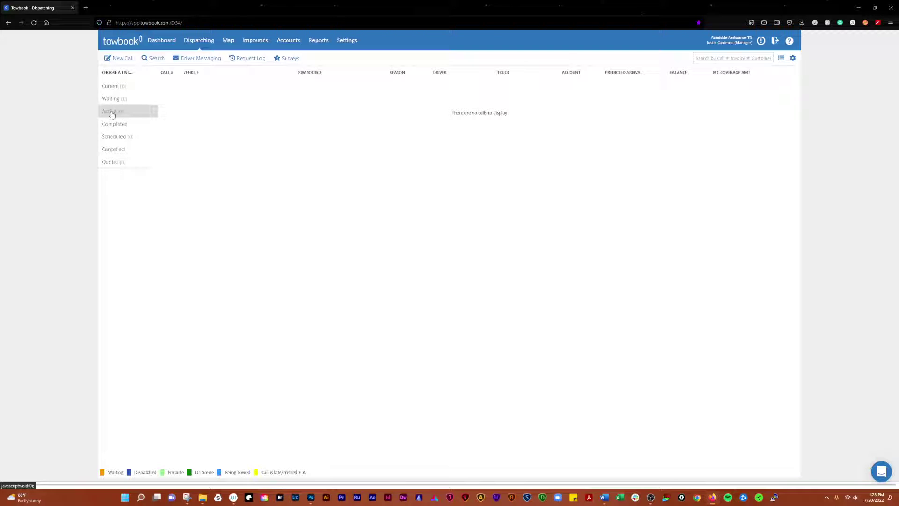
left_click(120, 139)
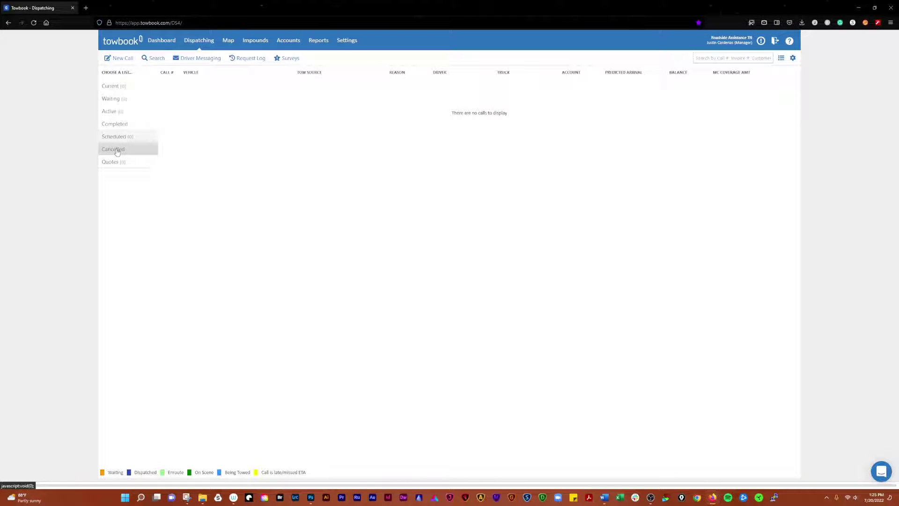
Scroll through the Cancelled calls, glance at the empty Quotes list, then show Completed calls
left_click(117, 151)
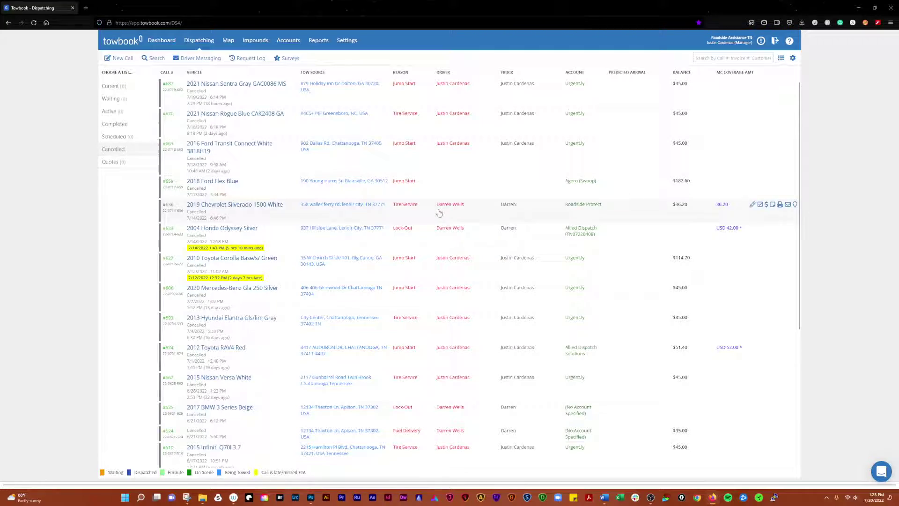
scroll(487, 228, "down", 15)
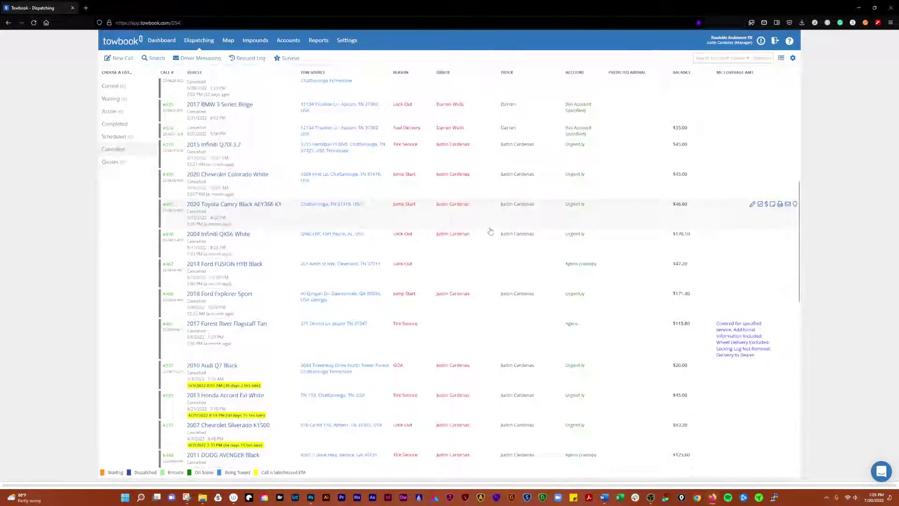
scroll(490, 231, "down", 15)
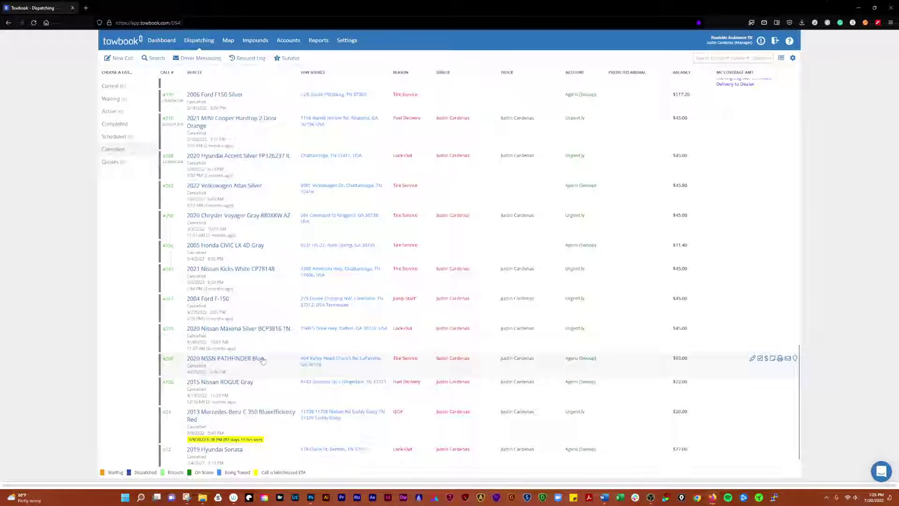
scroll(276, 272, "up", 20)
left_click(115, 162)
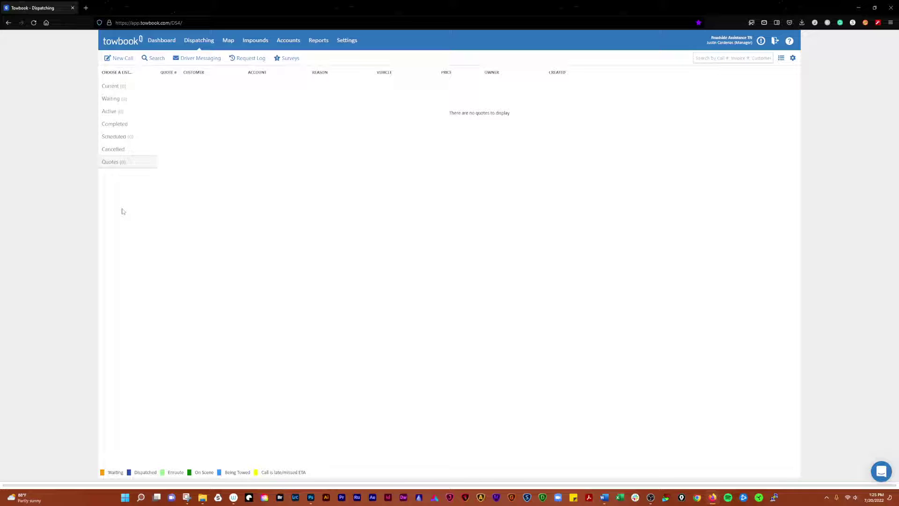
left_click(113, 125)
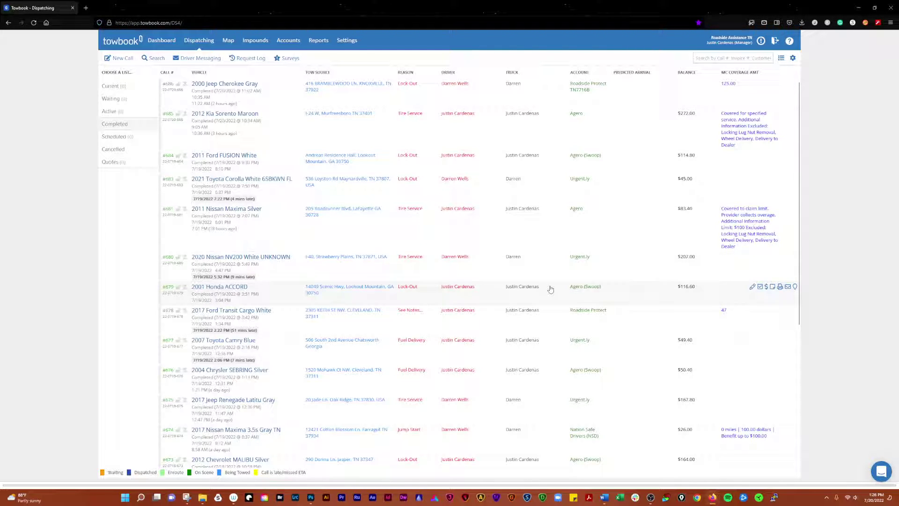
Expand call #686, the gray 2000 Jeep Cherokee lock-out, to reveal its PO, dispatcher and notes
left_click(364, 95)
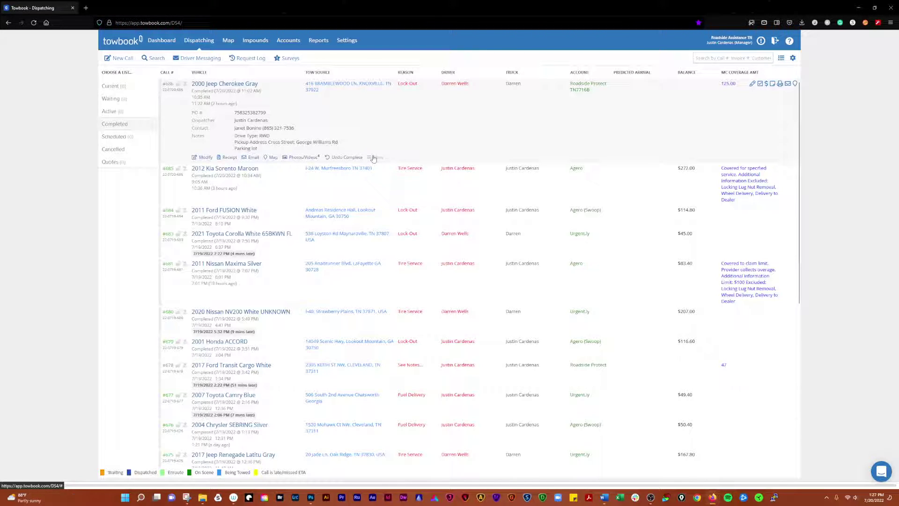
Check call #686's More actions, then choose Modify to open its Update Call form
left_click(374, 158)
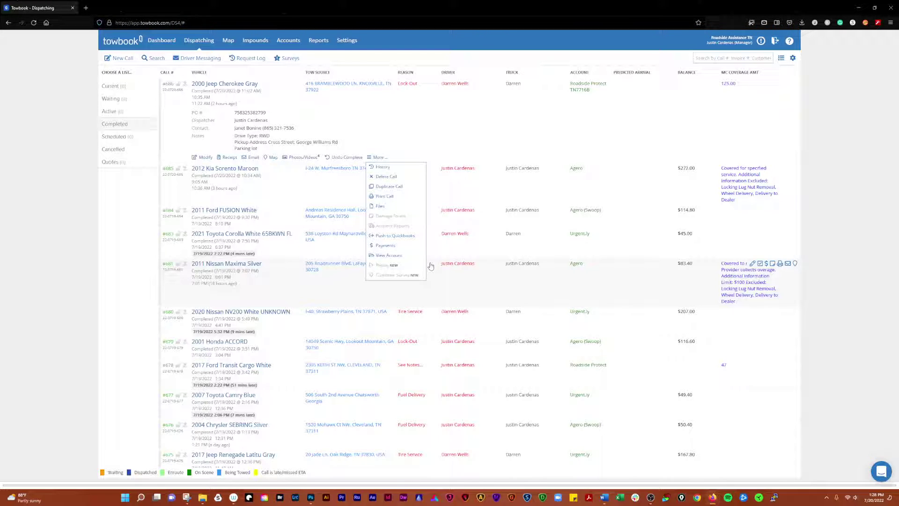
left_click(458, 121)
left_click(541, 96)
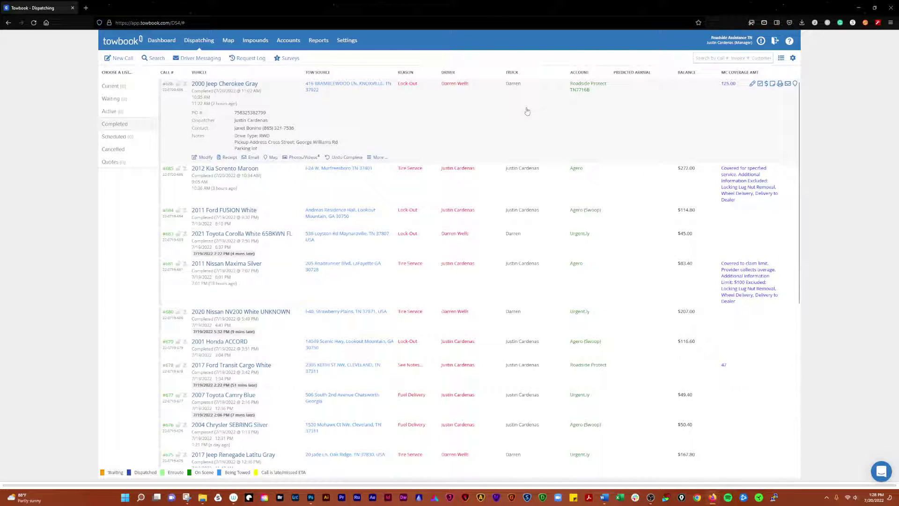
left_click(204, 158)
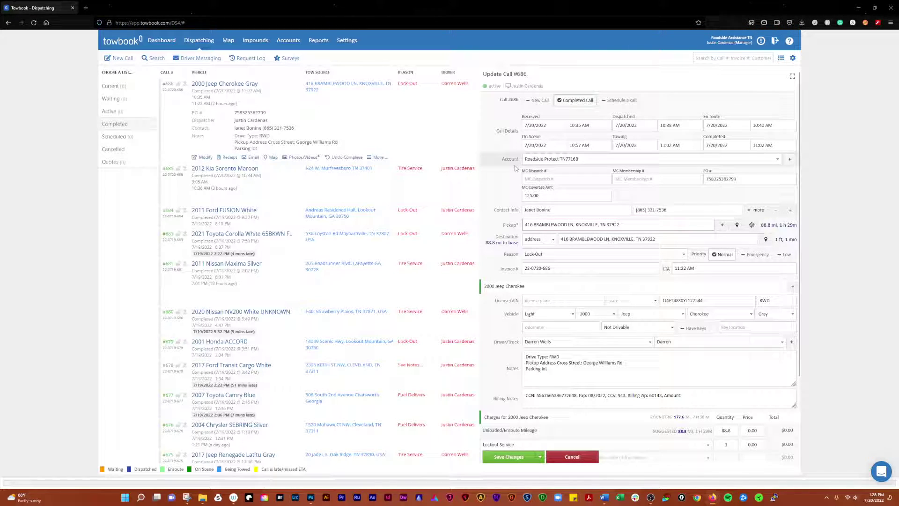
Keep Roadside Protect as the account and briefly show the contact's email and address fields
left_click(776, 159)
left_click(777, 160)
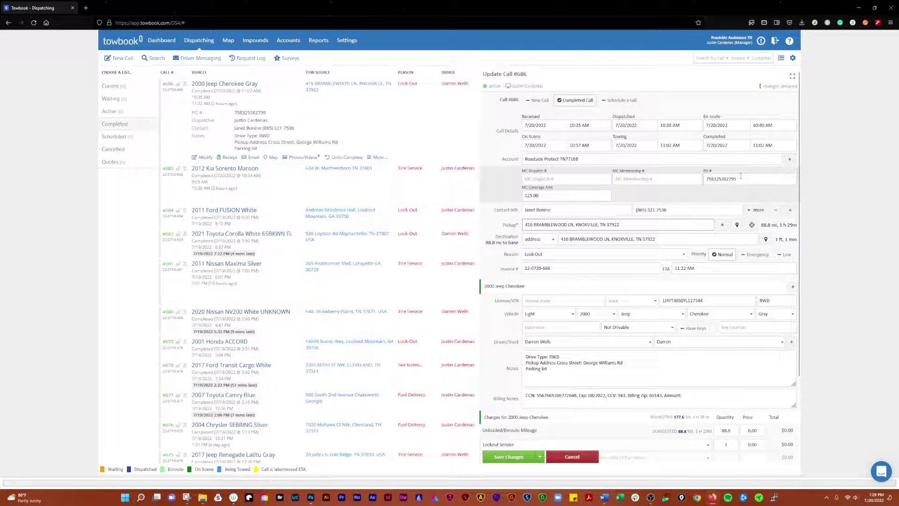
scroll(511, 194, "down", 1)
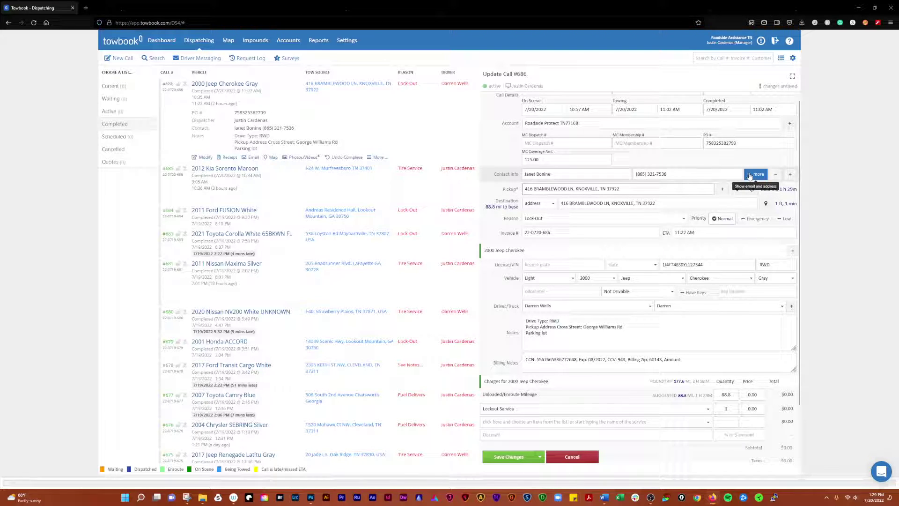
left_click(750, 175)
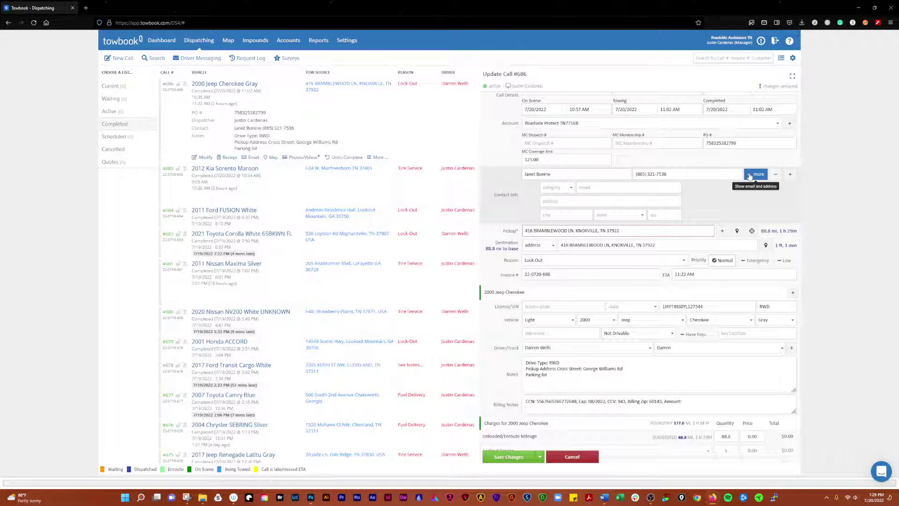
left_click(750, 176)
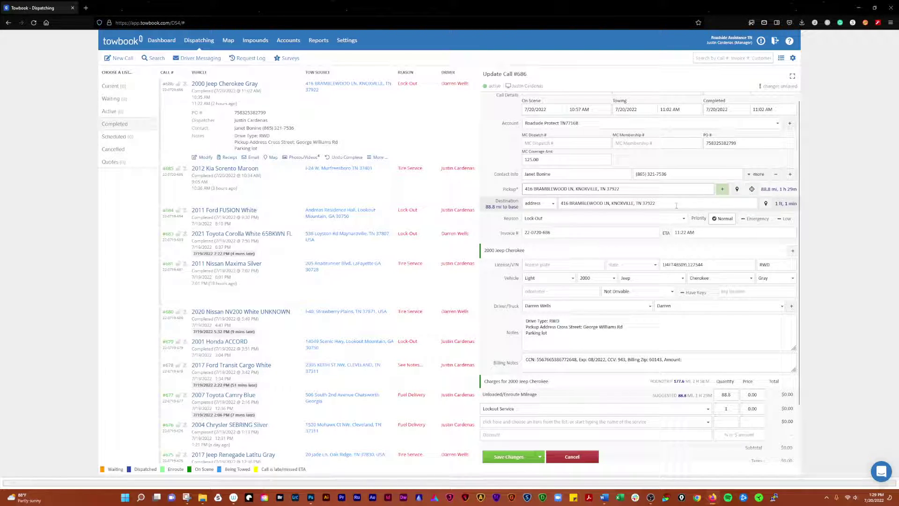
Delete the entire destination address, leaving the destination field empty
left_click(677, 203)
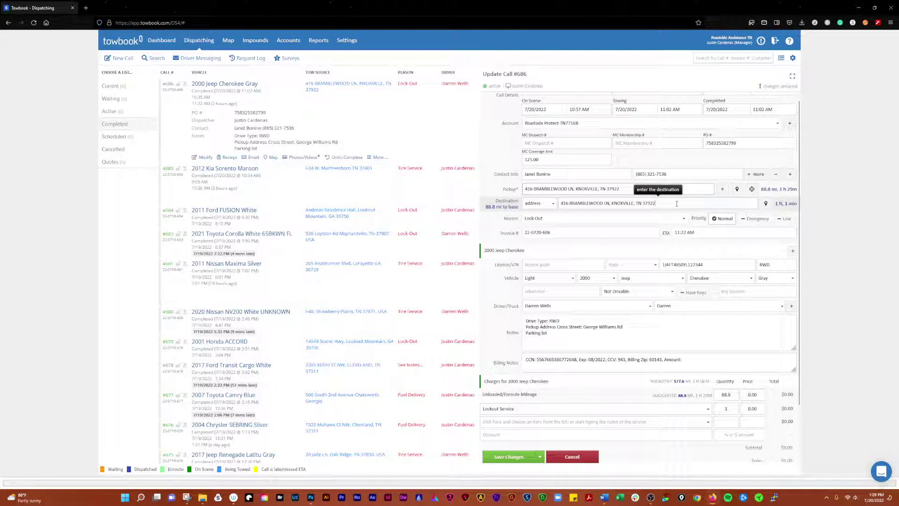
left_click_drag(661, 204, 544, 204)
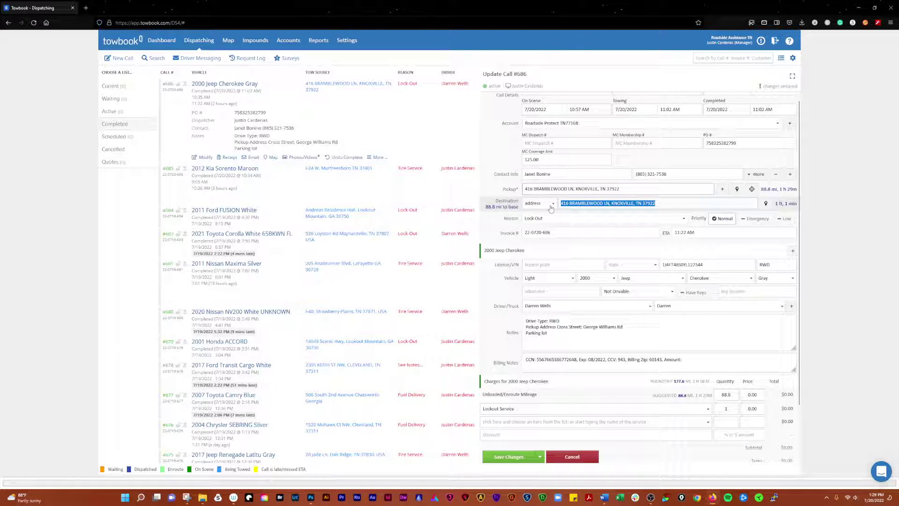
key("BackSpace")
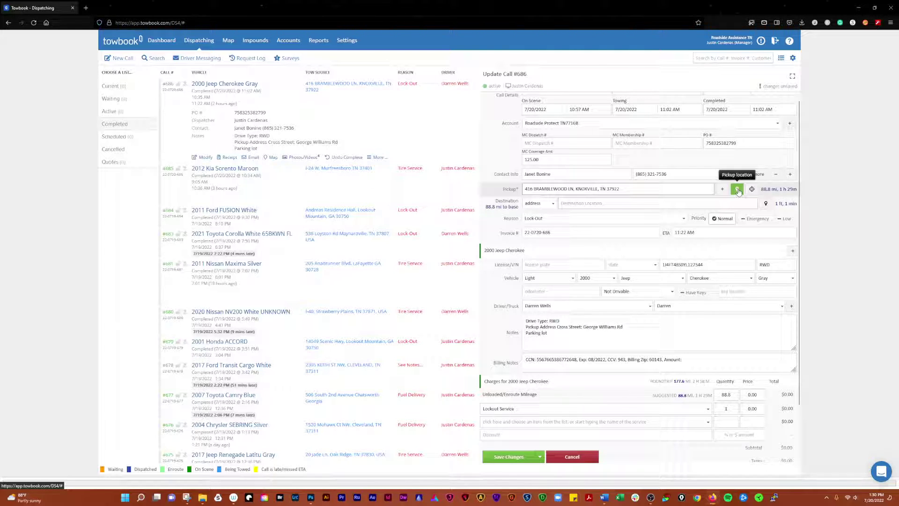
View the pickup address on the map, then bring up the Request Location text dialog
left_click(737, 189)
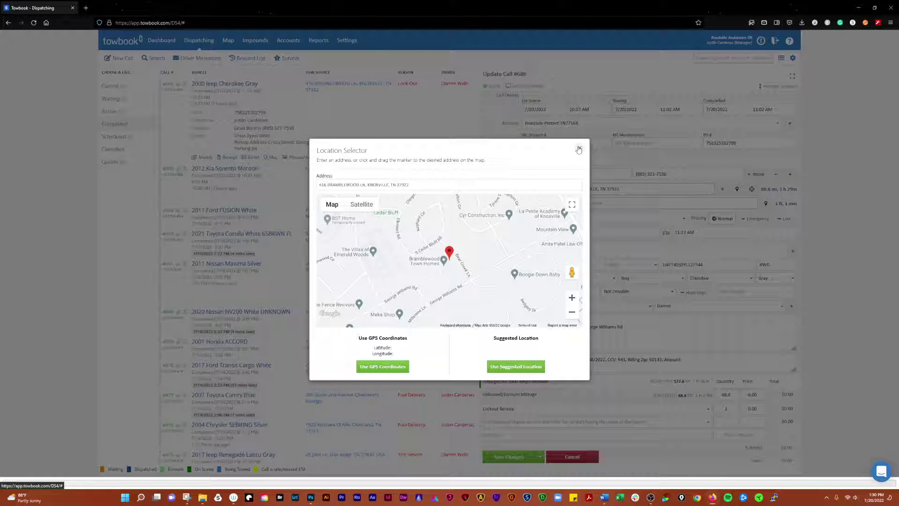
left_click(579, 149)
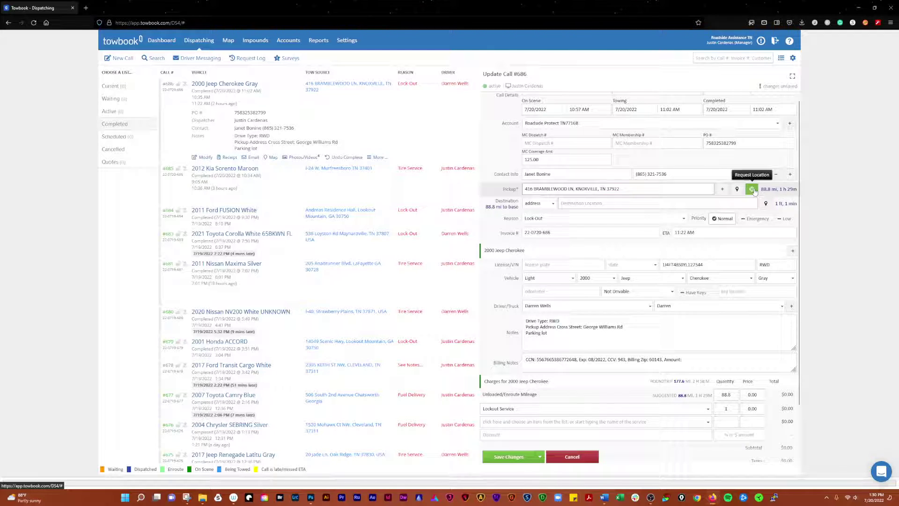
left_click(752, 189)
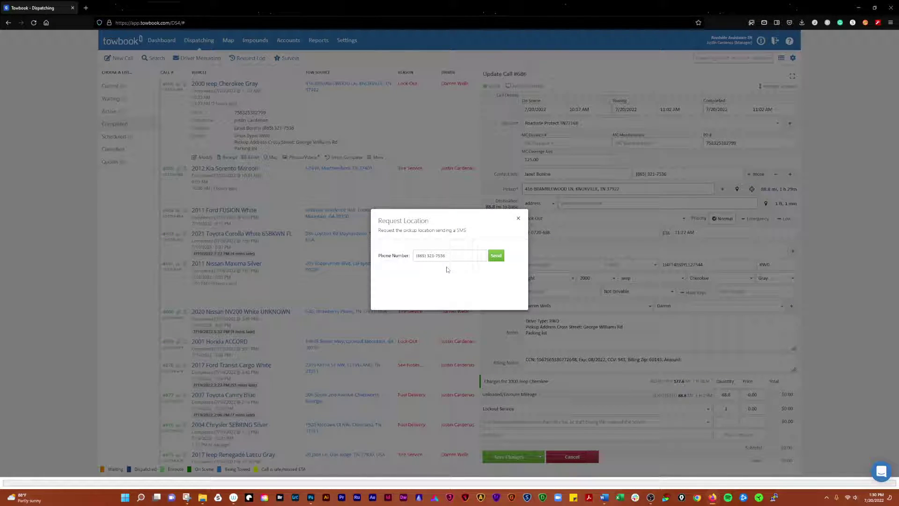
Close the Request Location dialog without sending the text message
left_click(519, 219)
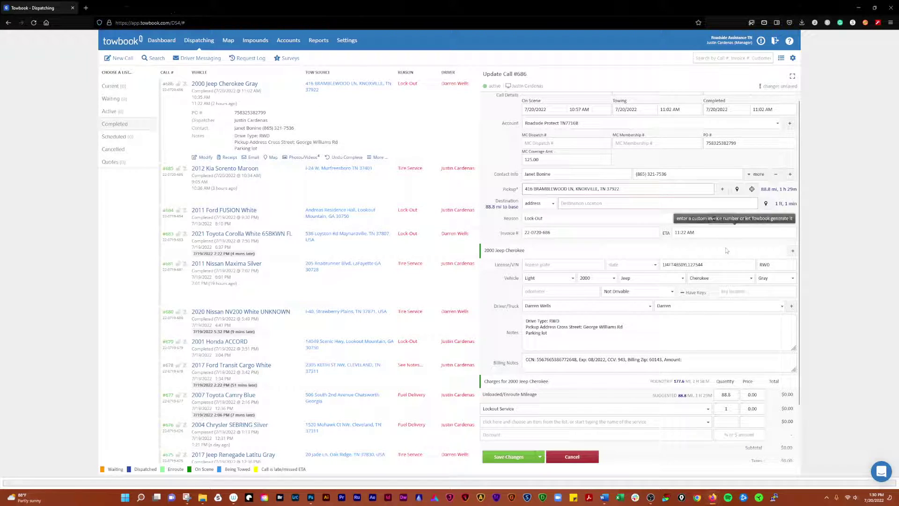
Enter 30.00 as the Lockout Service charge price
scroll(485, 239, "down", 2)
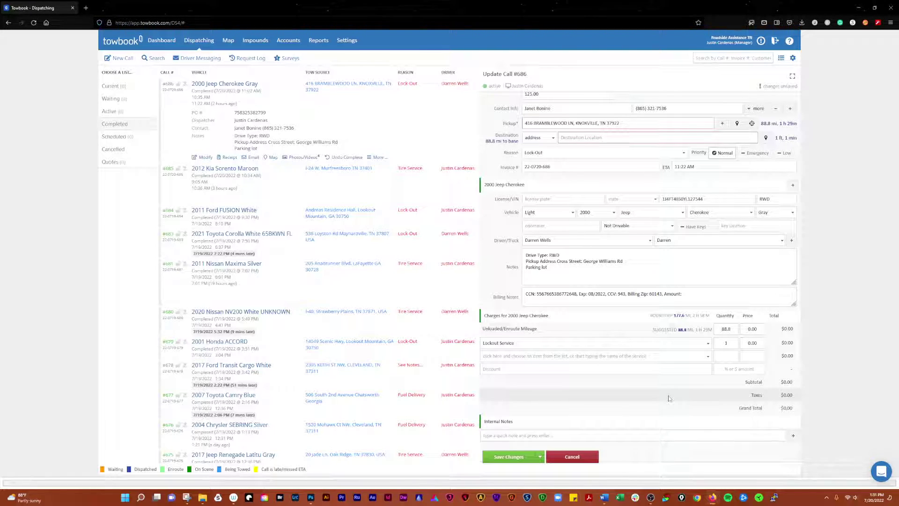
left_click(752, 343)
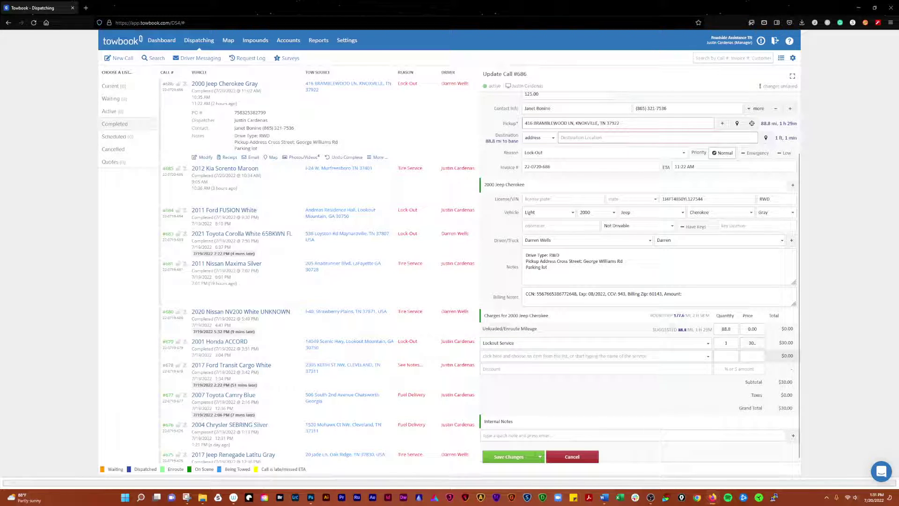
type("30.")
key("BackSpace")
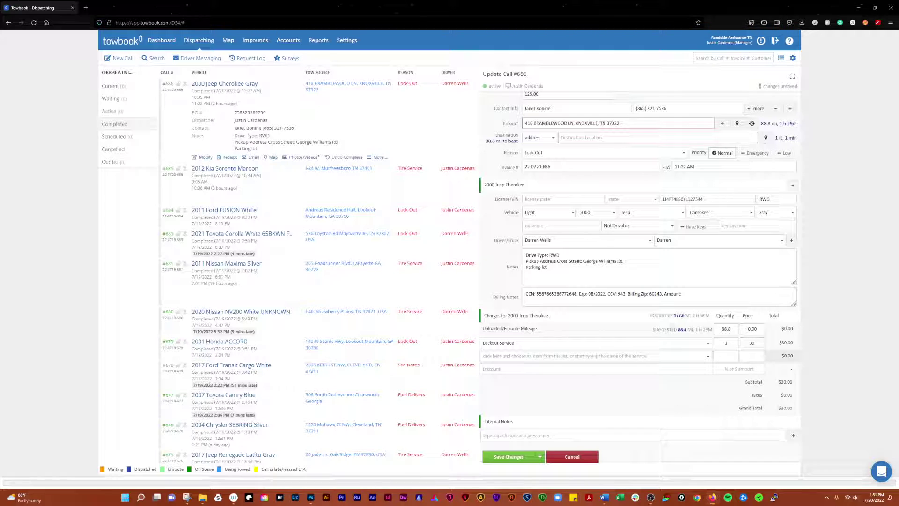
type("00")
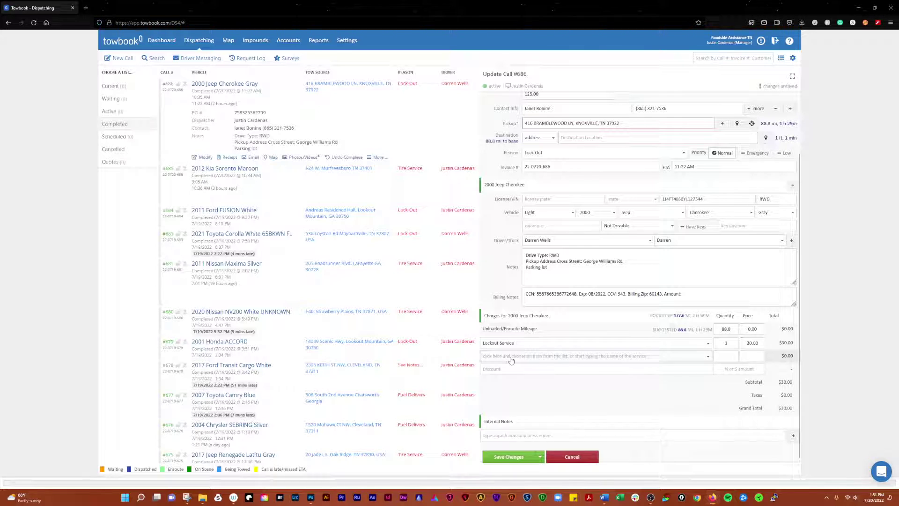
Add an 'Anything' charge line at 10.00, then remove it again
left_click(585, 357)
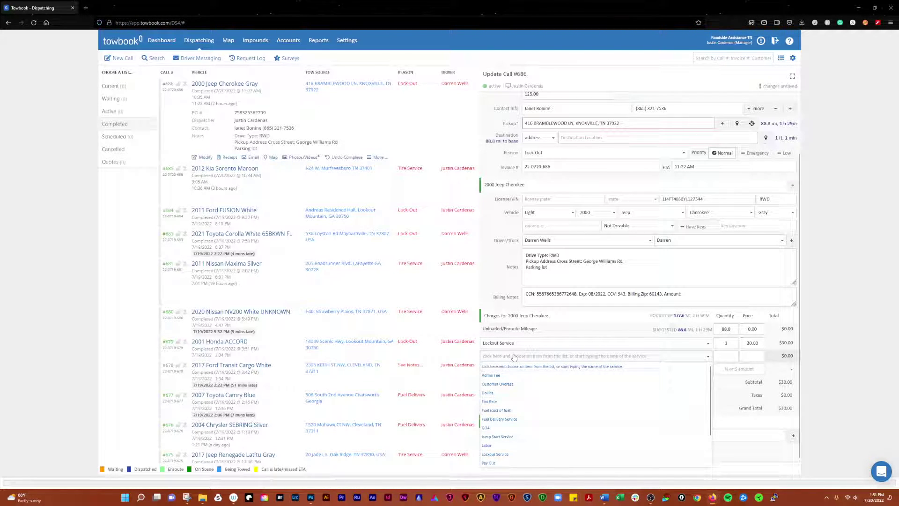
type("An")
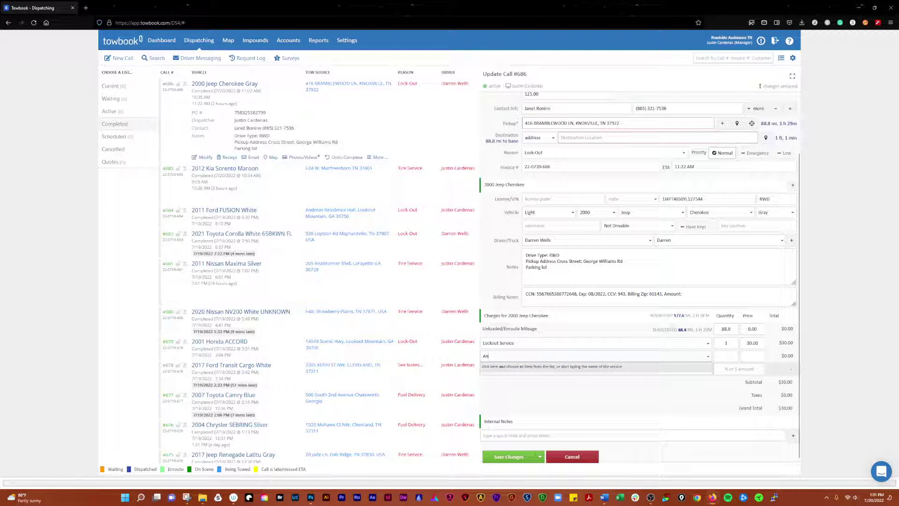
type("ything")
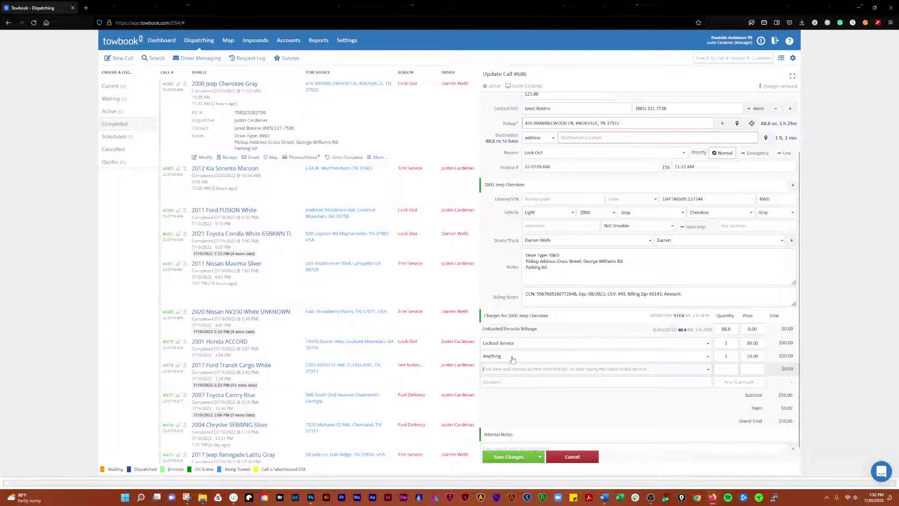
key("Tab")
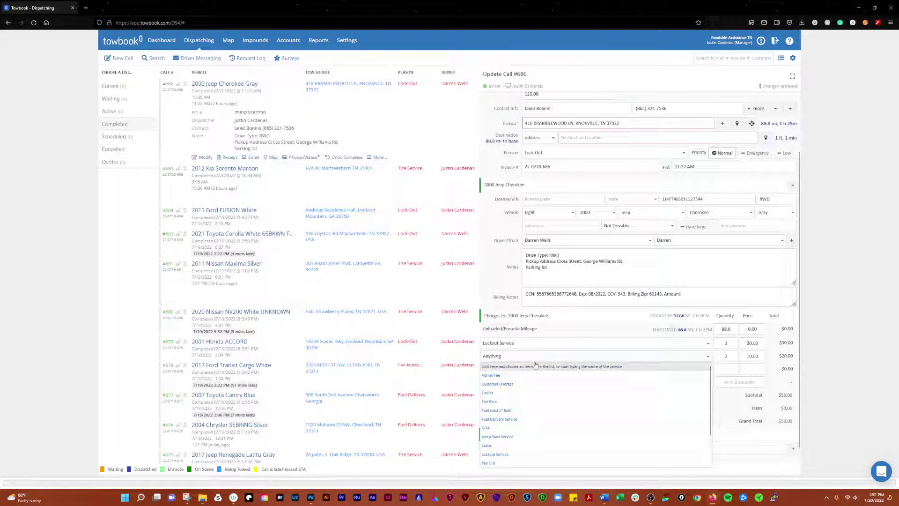
left_click(528, 370)
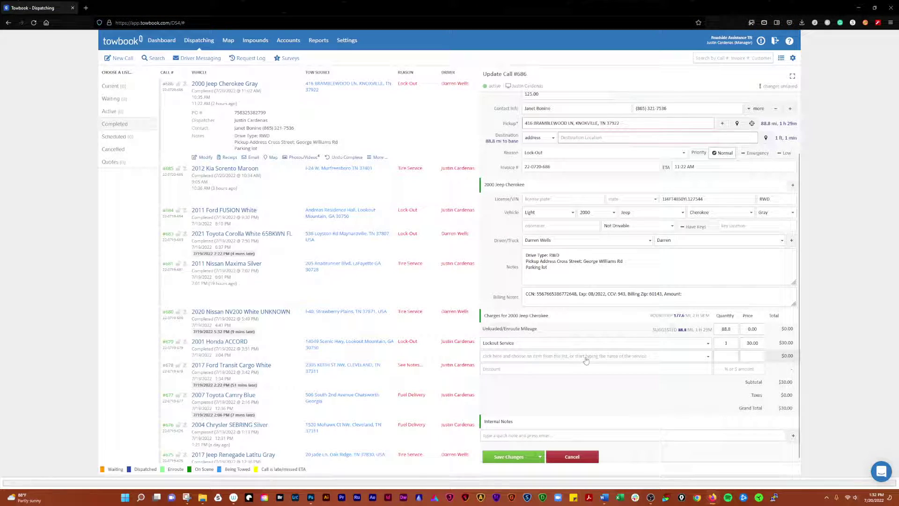
left_click(528, 370)
left_click(527, 370)
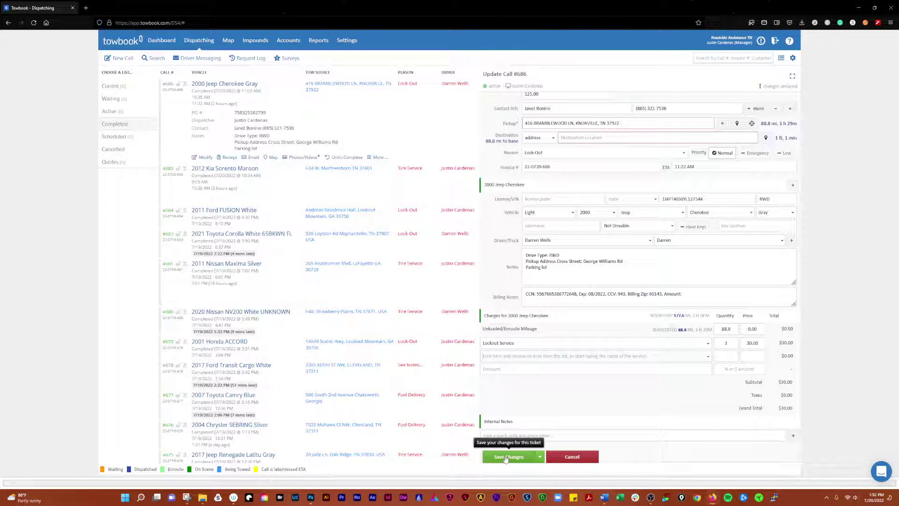
Save call #686 and open its receipt showing the $30.00 balance due
left_click(505, 457)
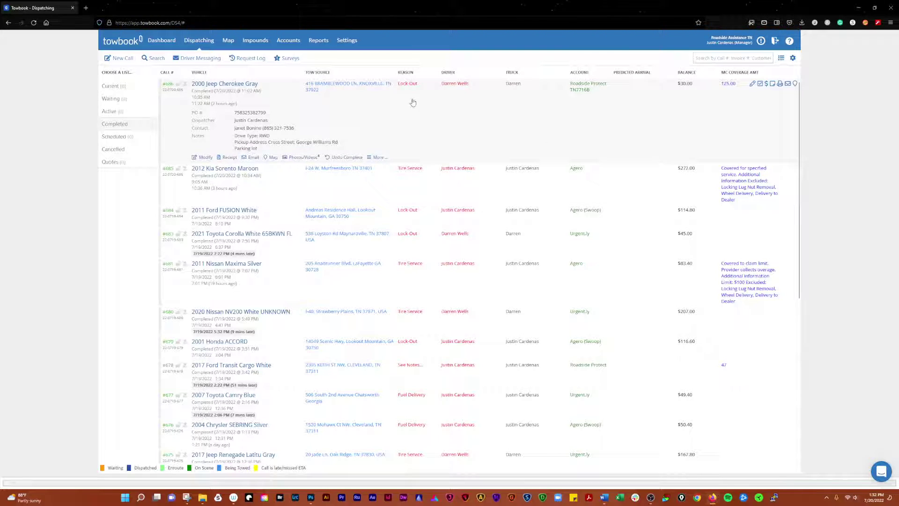
left_click(229, 159)
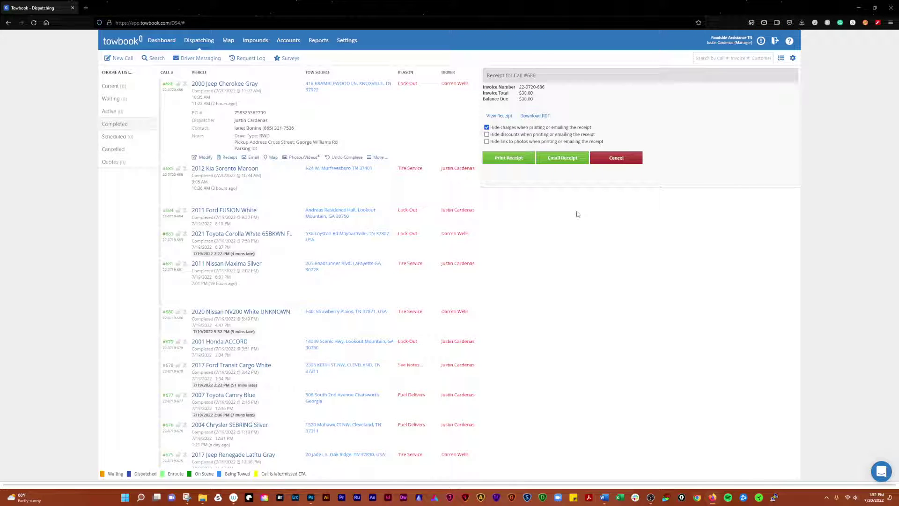
left_click(616, 159)
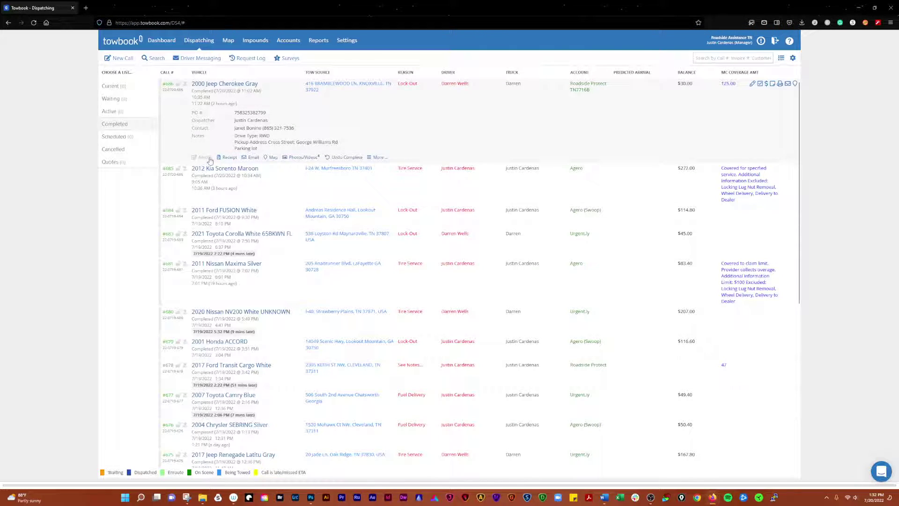
left_click(253, 158)
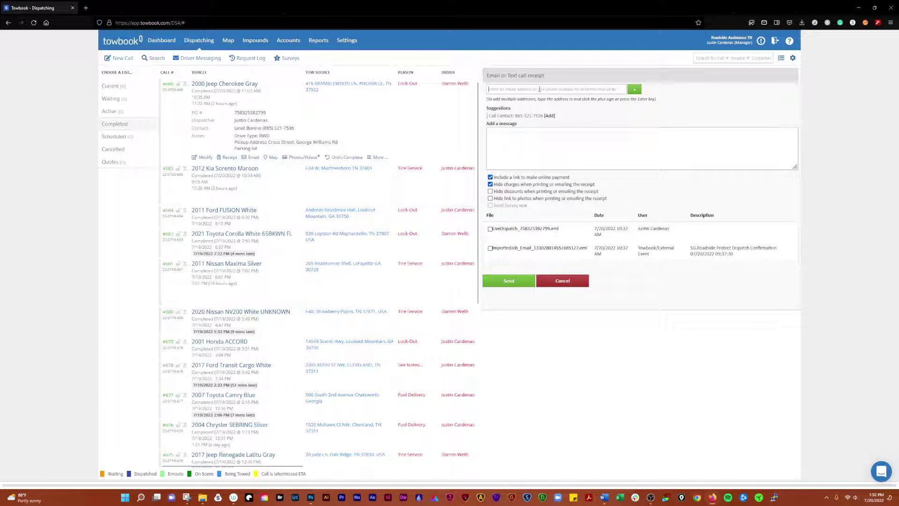
left_click(523, 178)
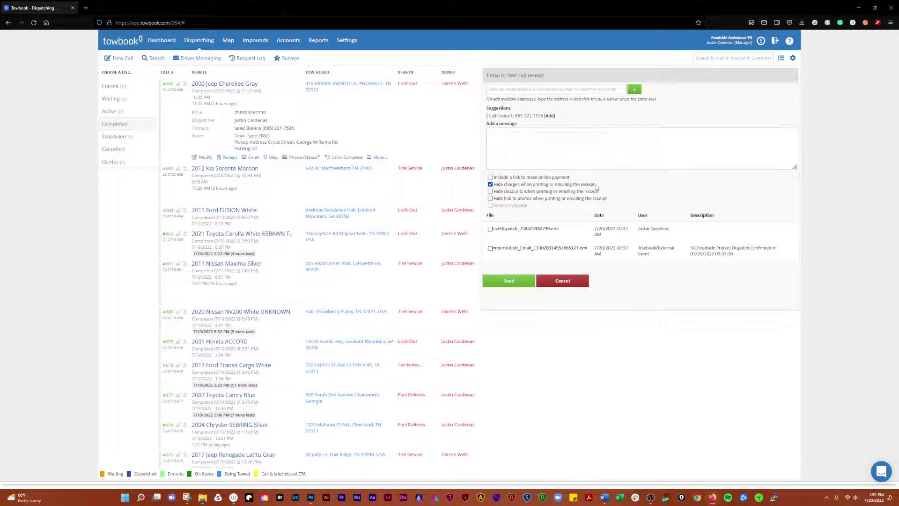
left_click(491, 177)
left_click(502, 177)
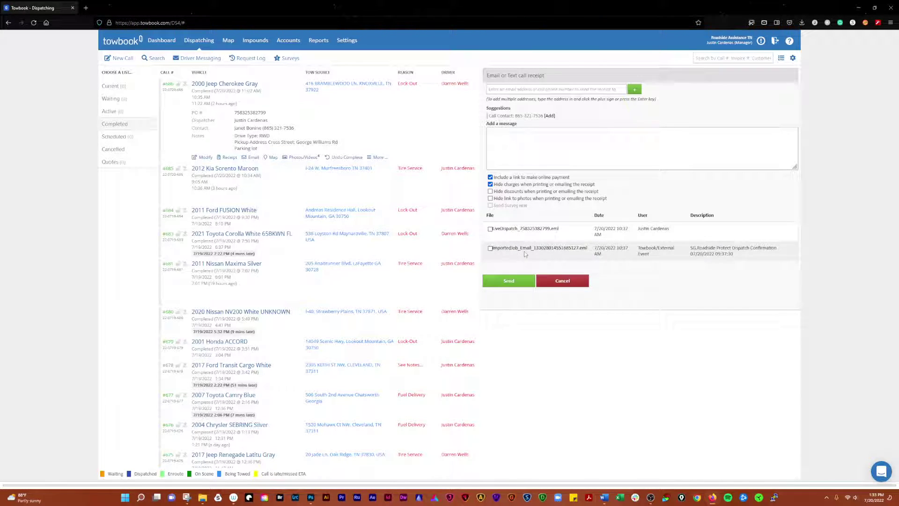
left_click(563, 281)
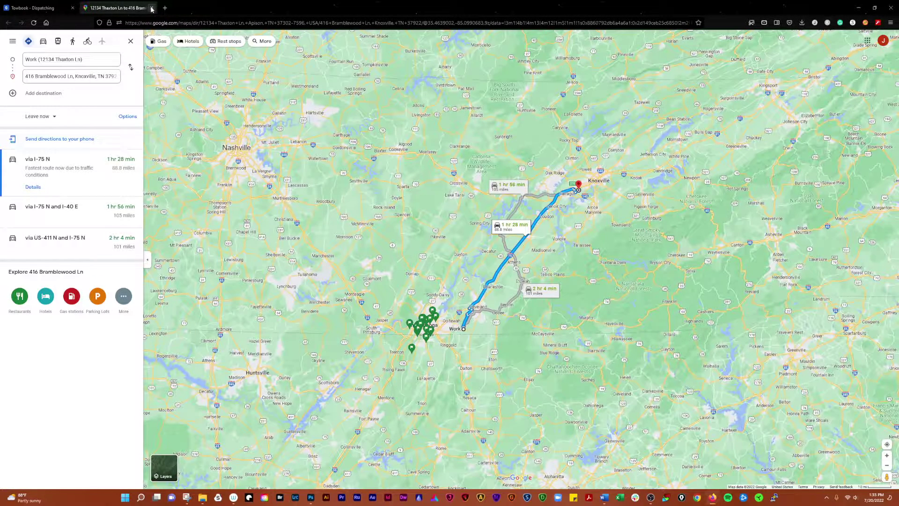
left_click(152, 8)
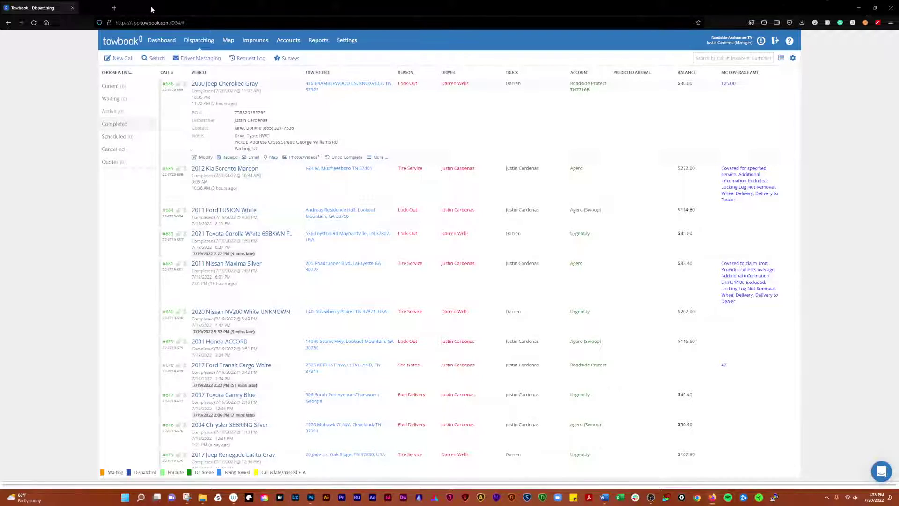
Page through call #686's on-scene photos and customer signature, then close the photo viewer
left_click(300, 157)
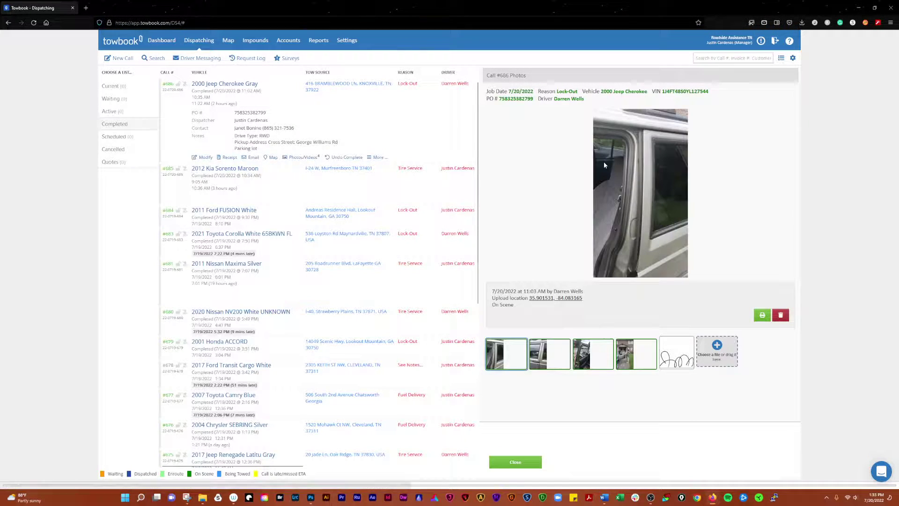
left_click(548, 356)
left_click(590, 360)
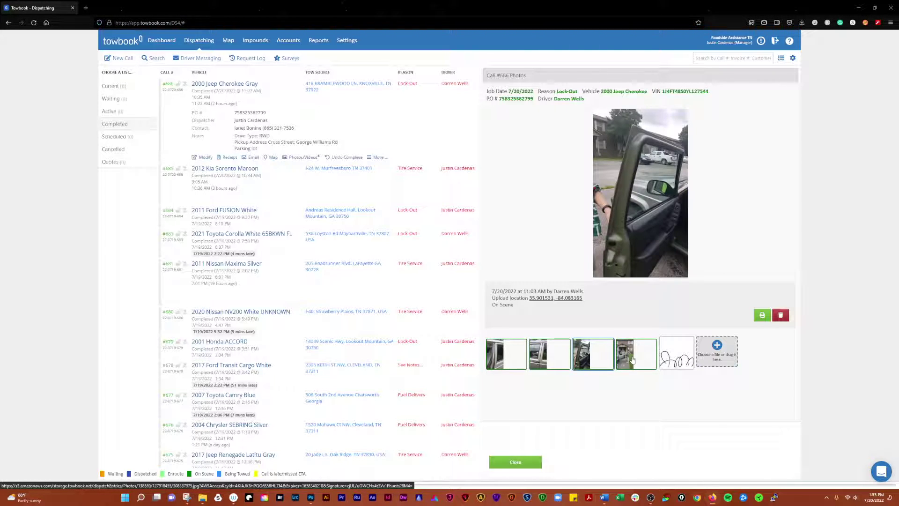
left_click(632, 360)
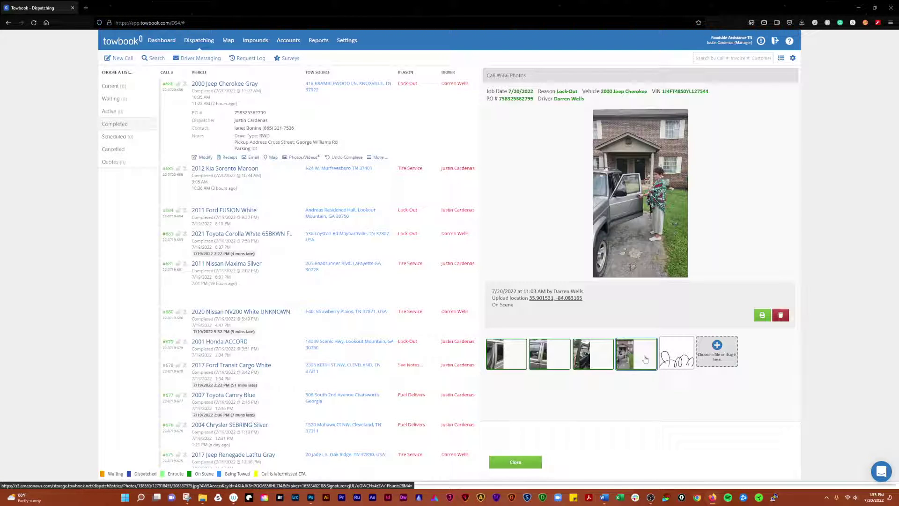
left_click(677, 355)
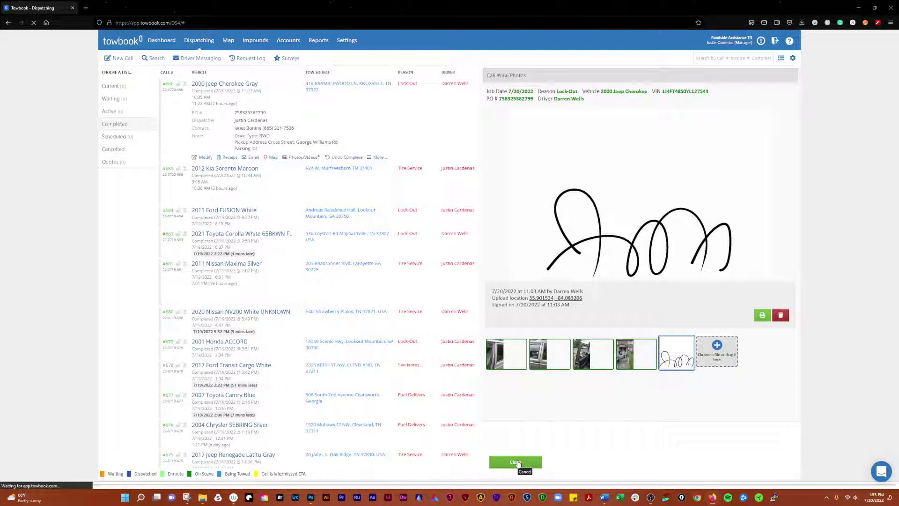
left_click(628, 360)
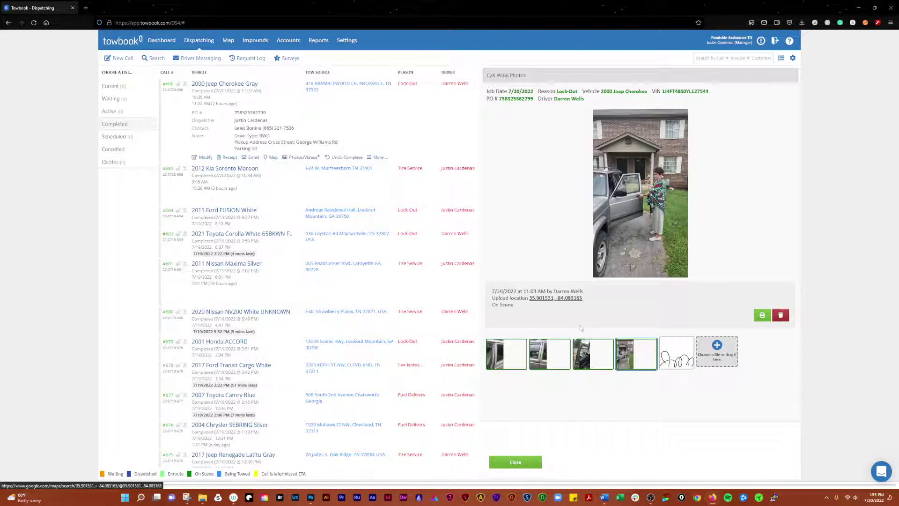
left_click(594, 361)
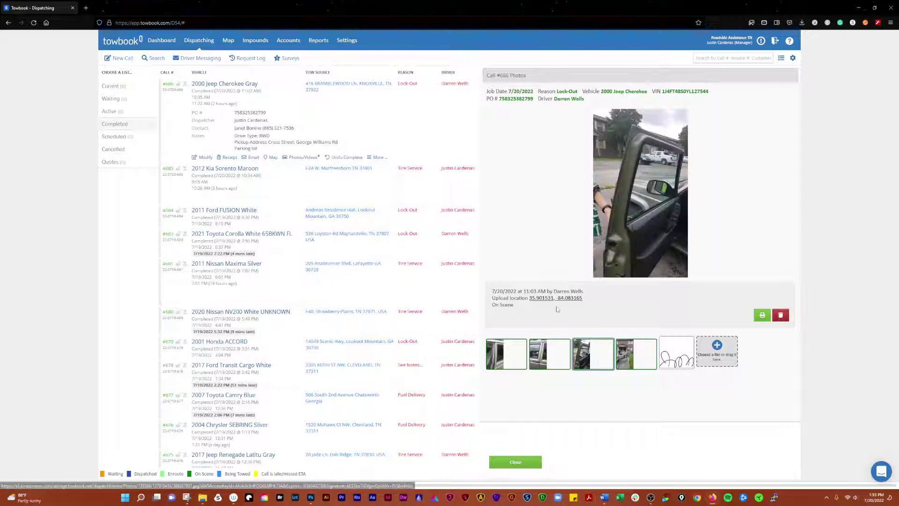
left_click(552, 355)
left_click(504, 354)
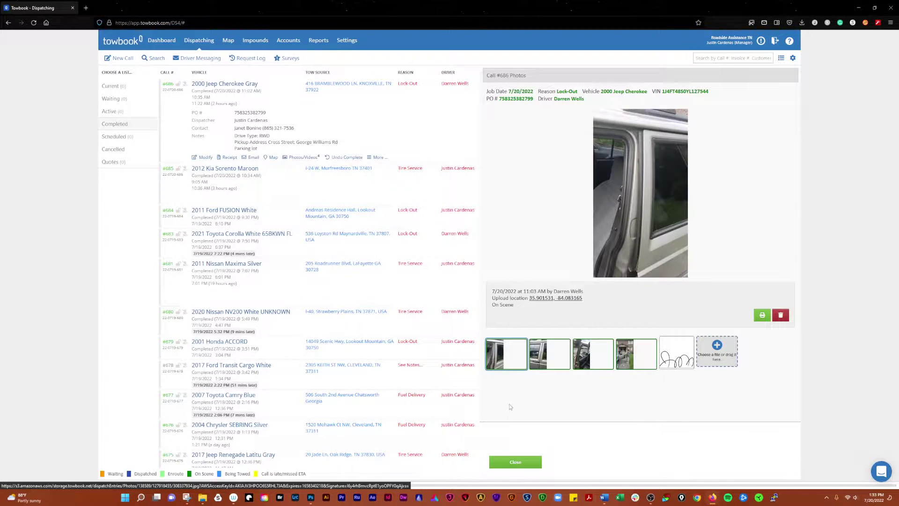
left_click(524, 465)
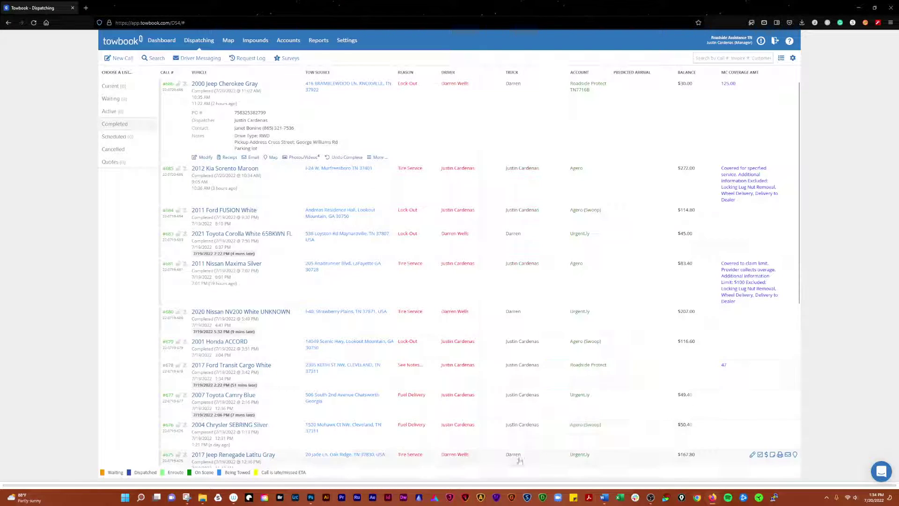
left_click(378, 158)
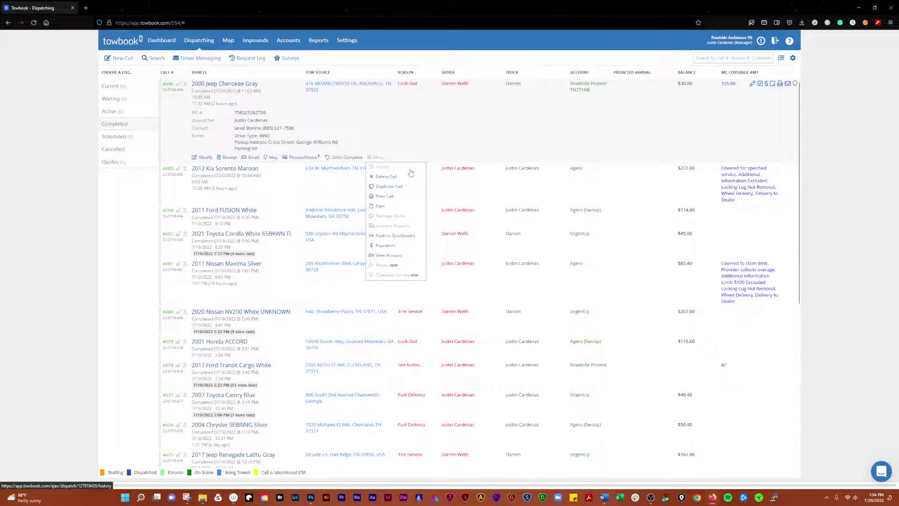
left_click(390, 167)
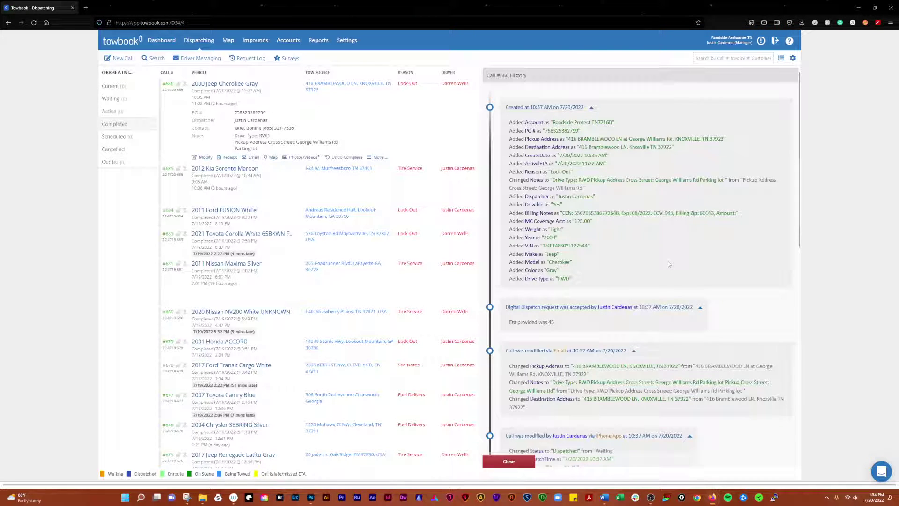
scroll(614, 132, "down", 6)
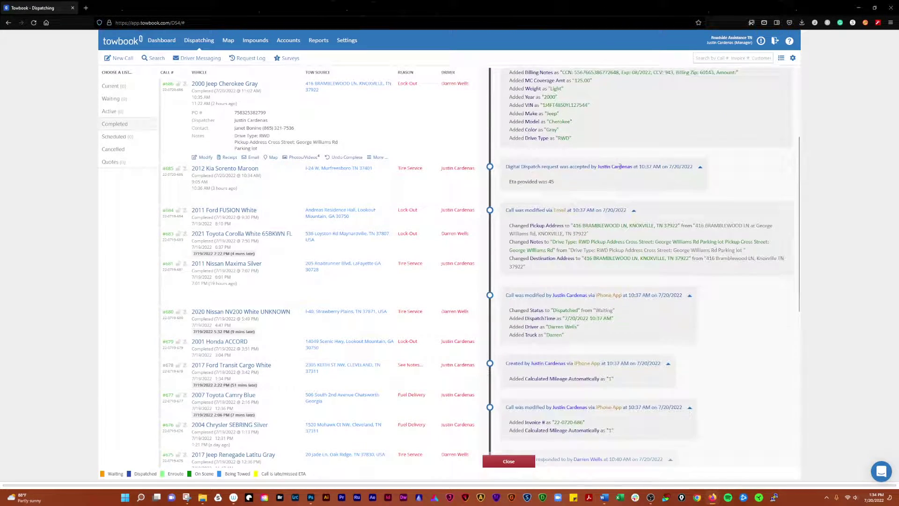
scroll(616, 202, "down", 4)
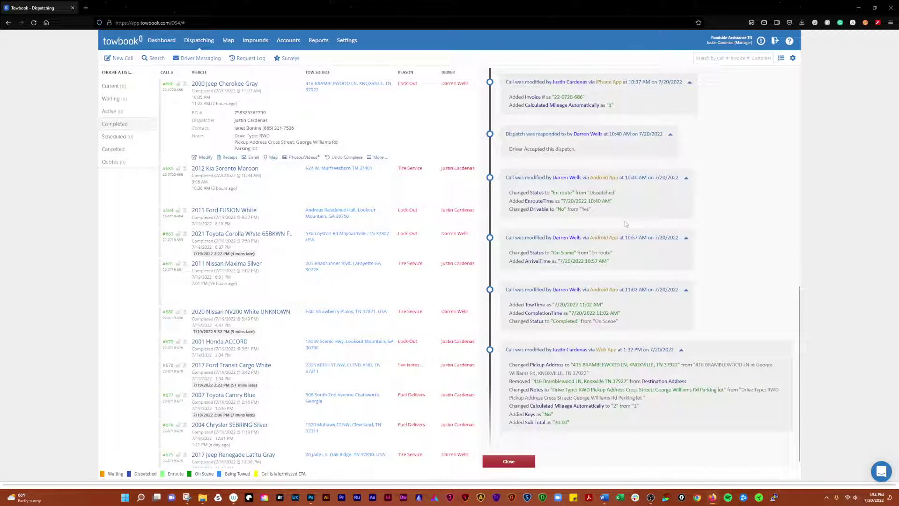
left_click(515, 463)
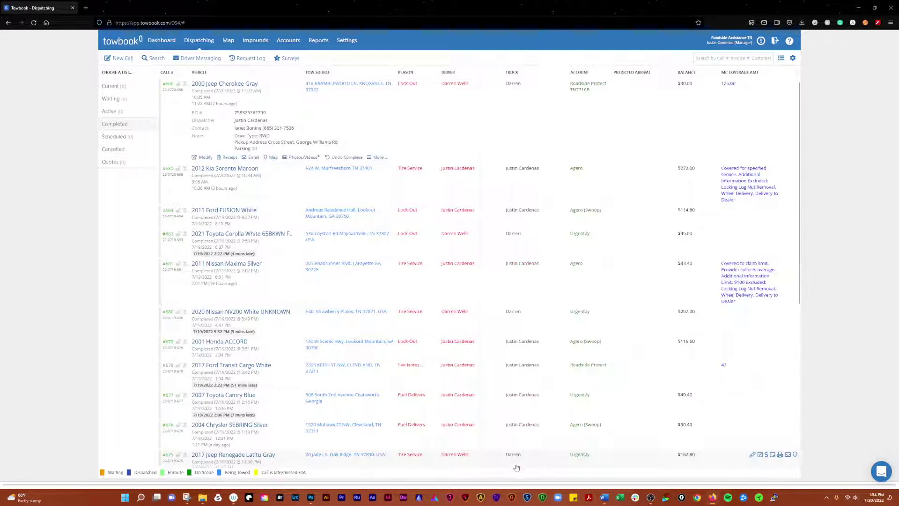
left_click(379, 157)
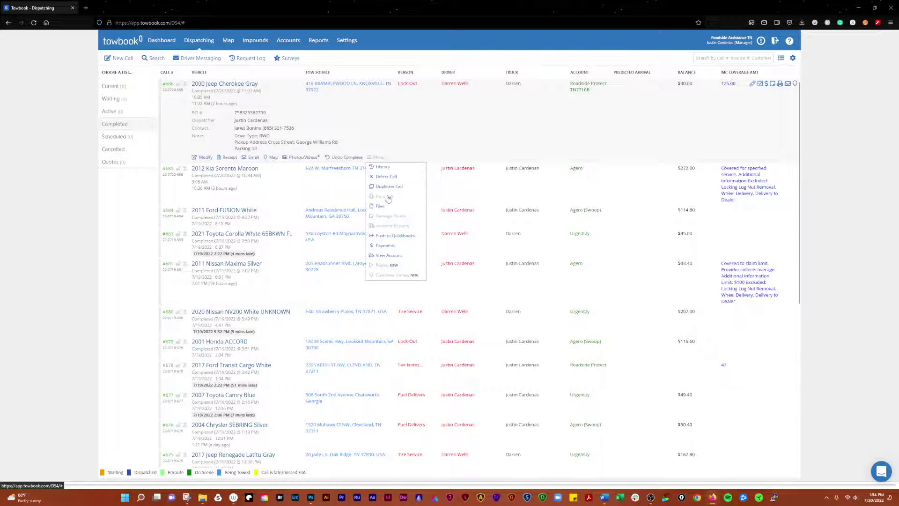
left_click(387, 216)
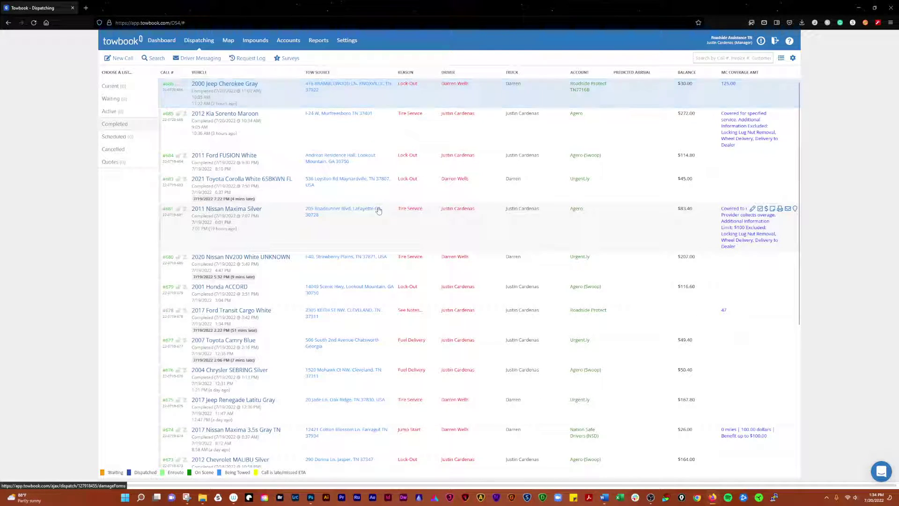
left_click(361, 96)
left_click(381, 157)
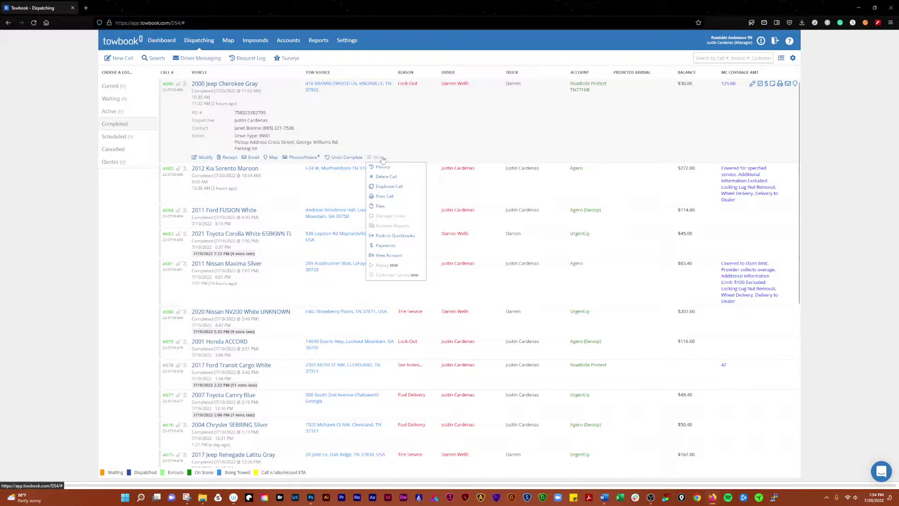
left_click(383, 209)
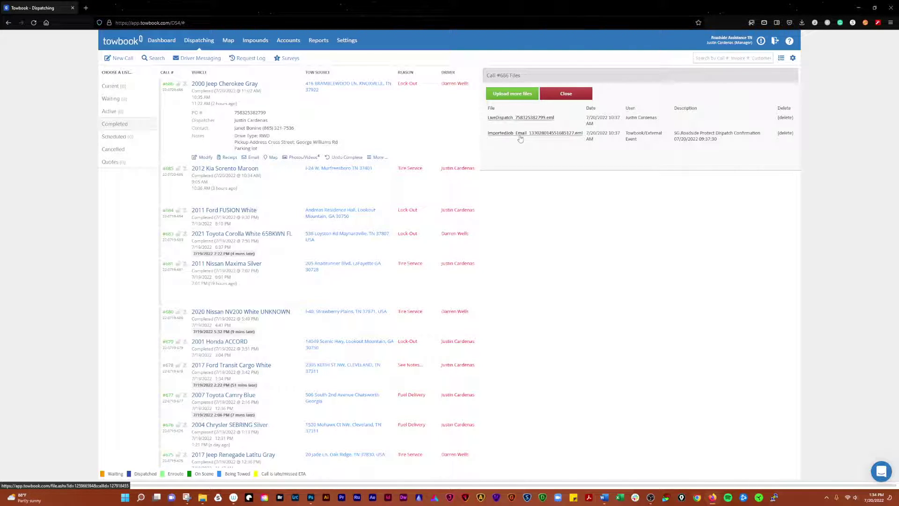
left_click(566, 94)
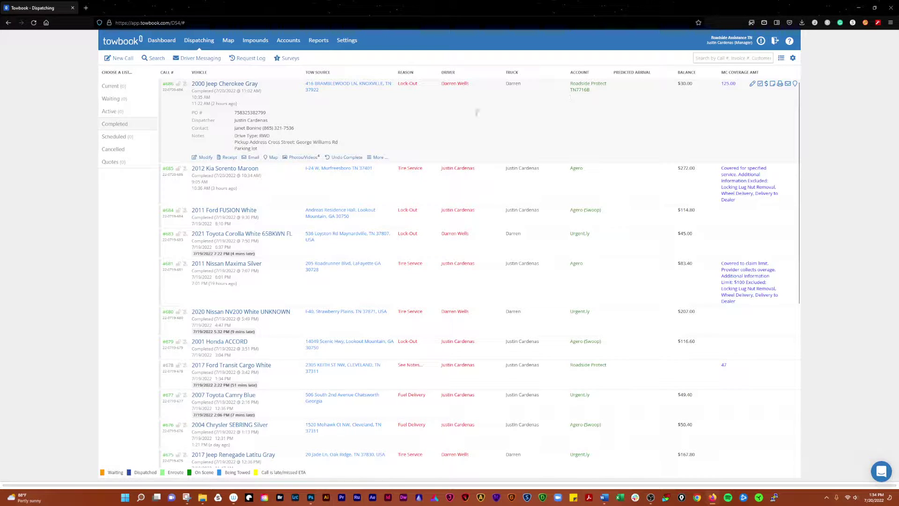
Open the More… actions dropdown on call #686's expanded row
left_click(377, 158)
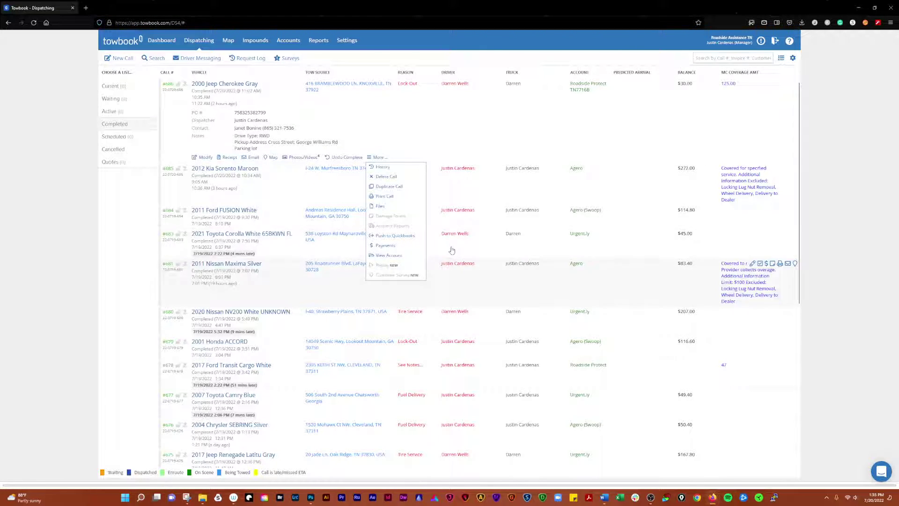
Record a $30.00 MasterCard payment on call #686, pasting its PO number as the Reference #
left_click(386, 248)
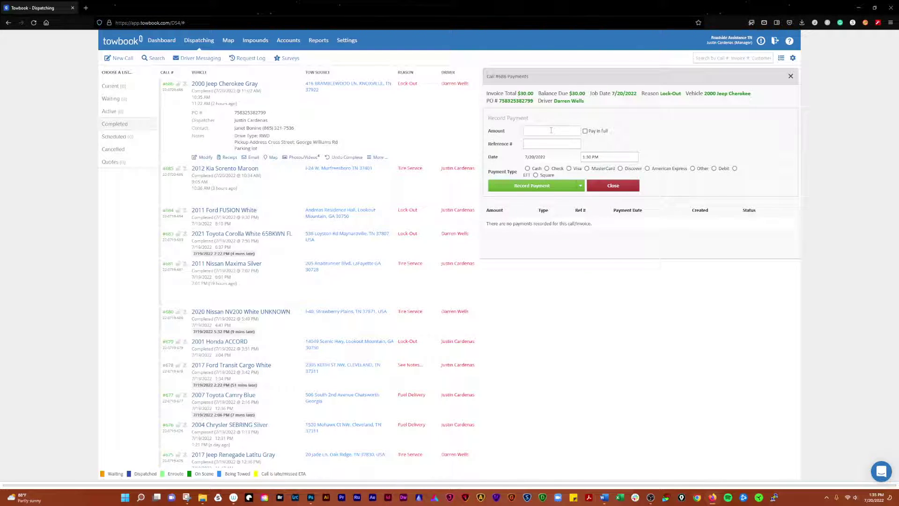
type("30.")
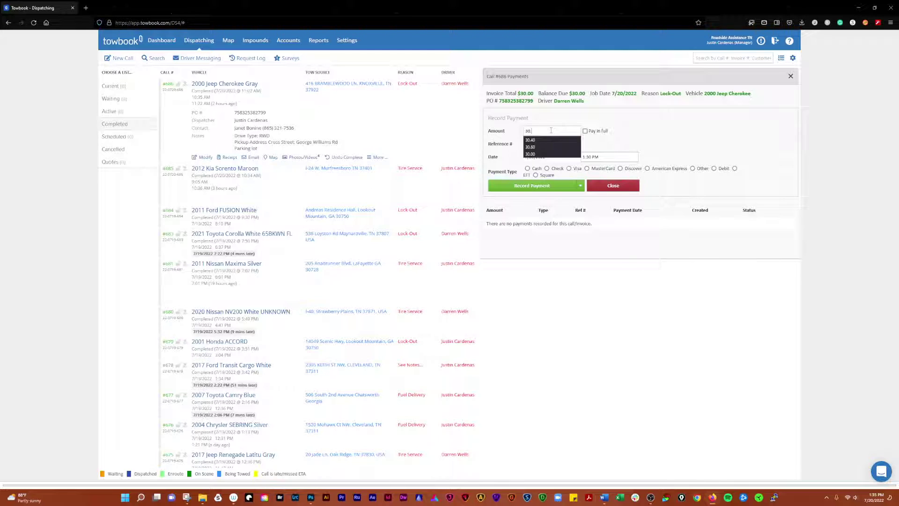
type("00")
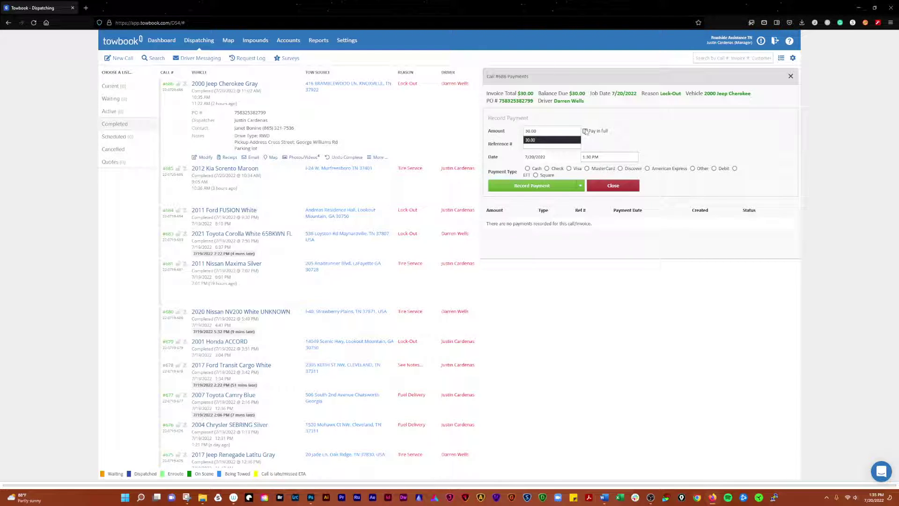
left_click(636, 142)
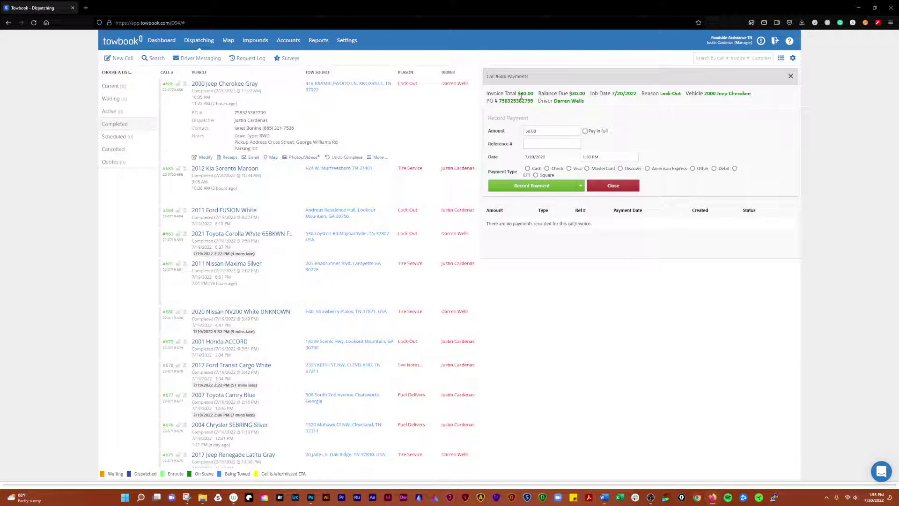
double_click(518, 99)
key("ctrl+c")
left_click(534, 143)
key("ctrl+v")
left_click(587, 169)
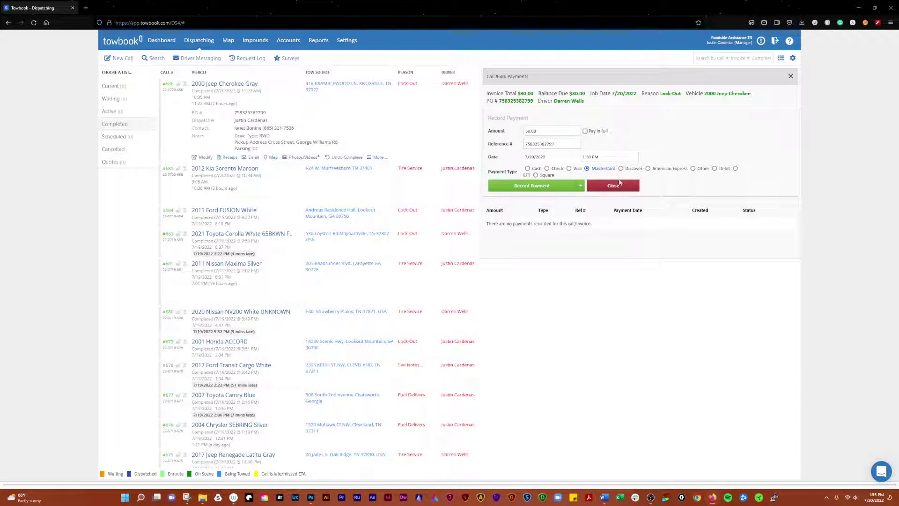
left_click(531, 186)
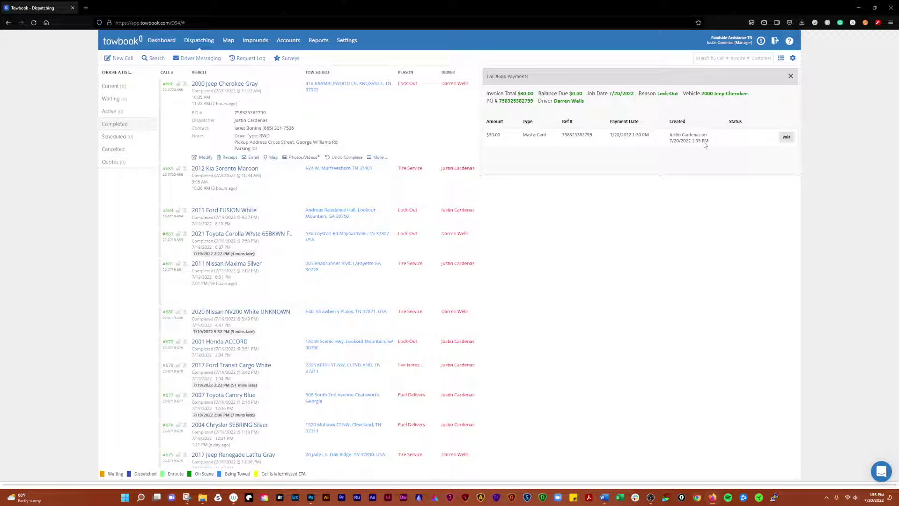
Close the payments view and open call #686's linked customer account in a new tab
left_click(790, 76)
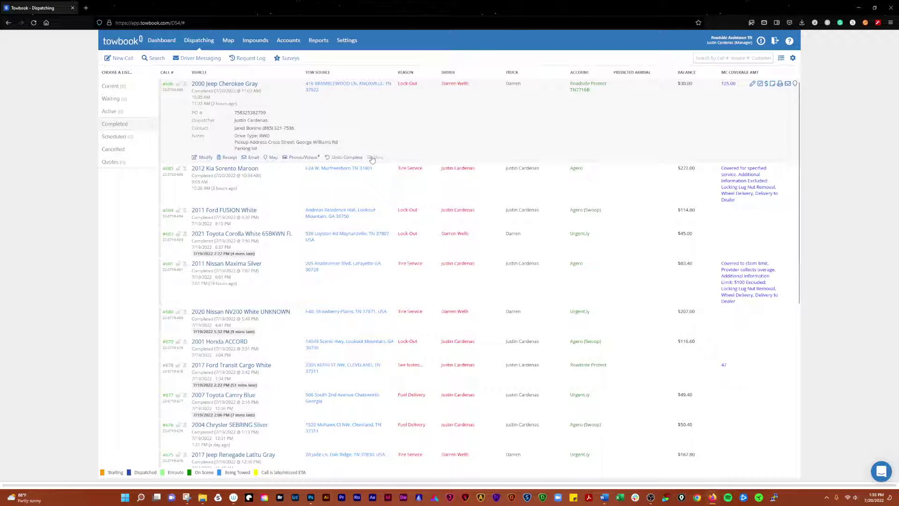
left_click(373, 158)
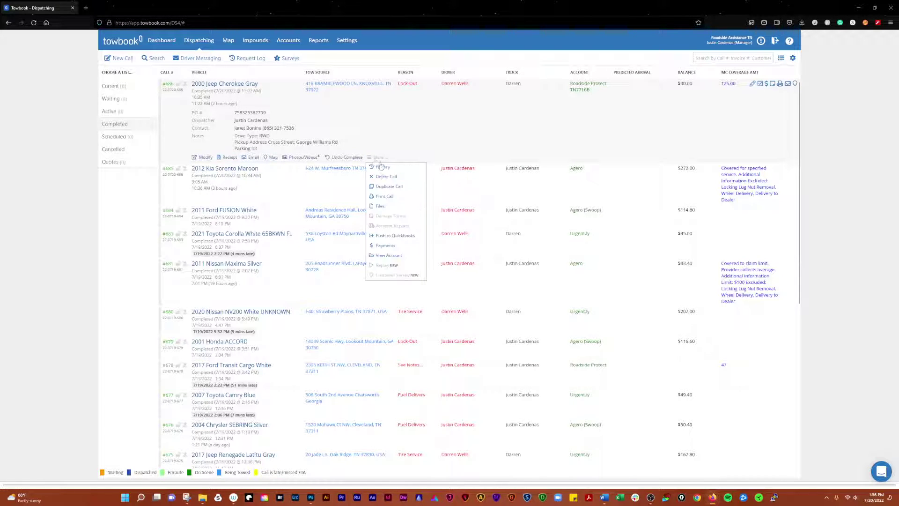
left_click(395, 258)
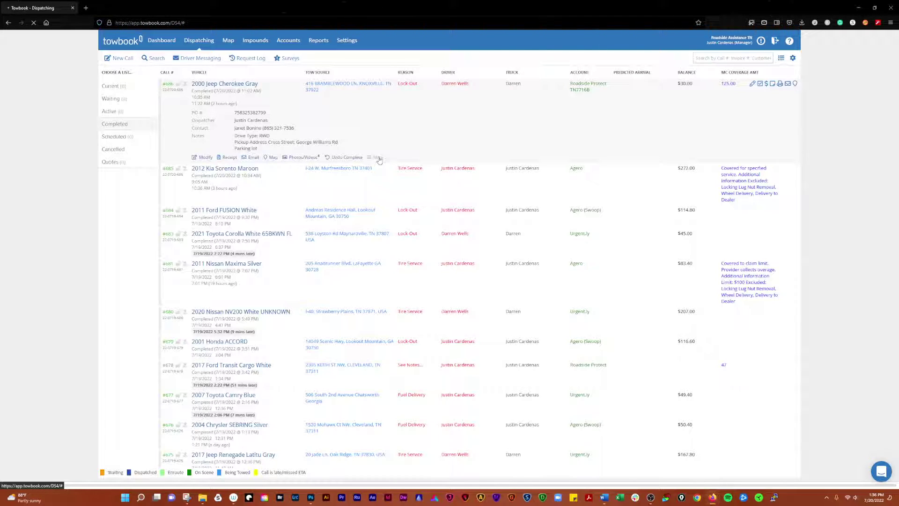
left_click(380, 160)
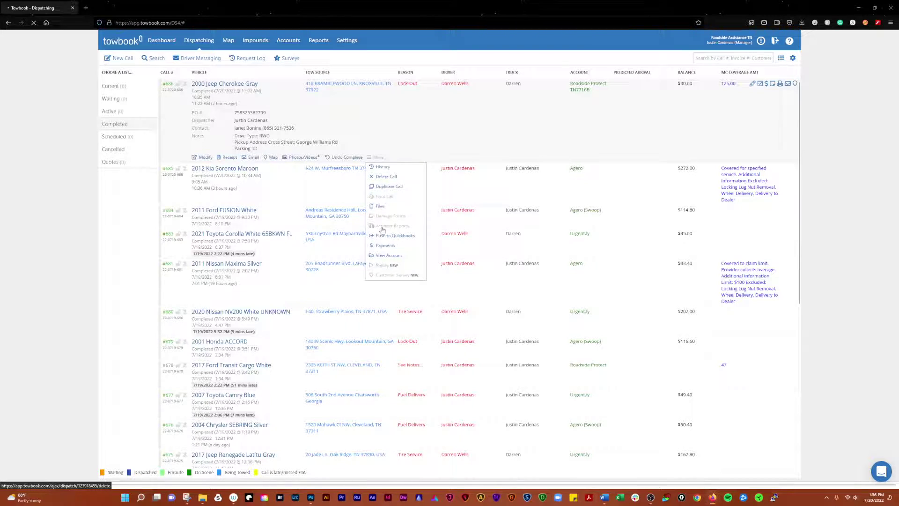
right_click(388, 256)
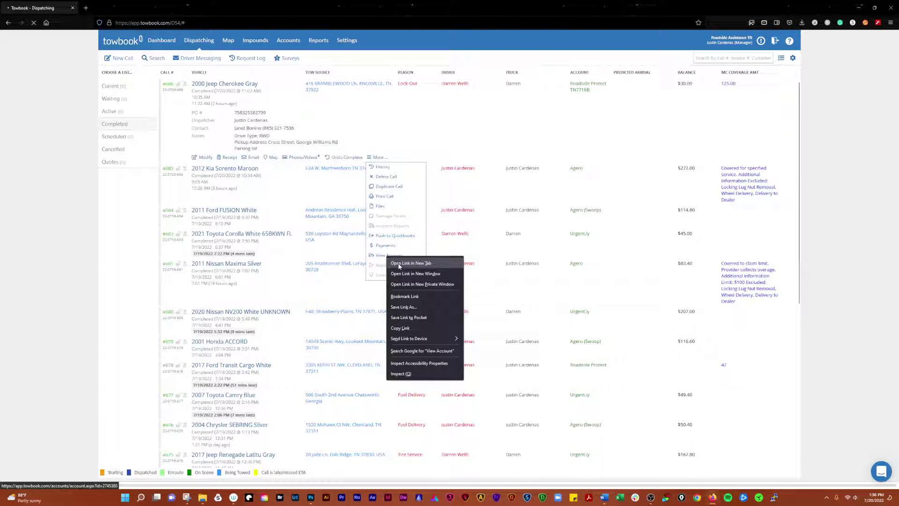
left_click(398, 264)
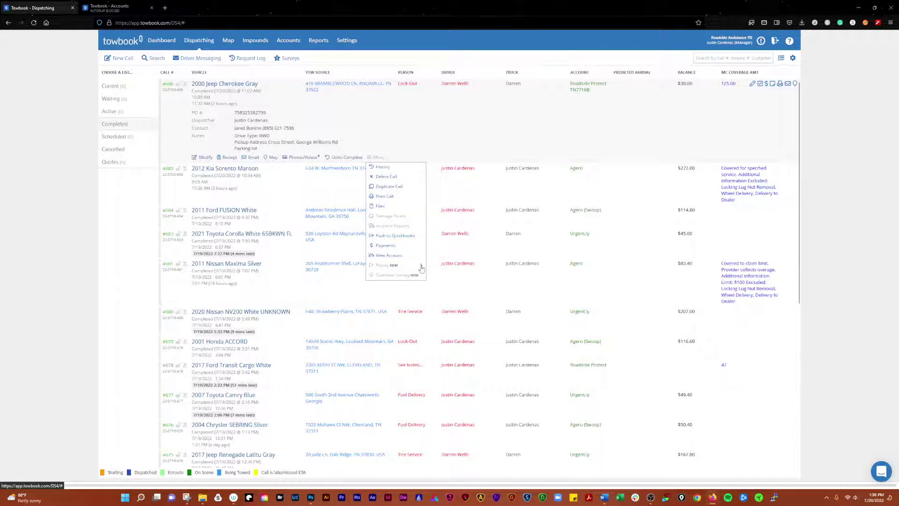
Try Replay Route and Send Survey, dismiss their upgrade notices, then open Accident Reports
left_click(422, 266)
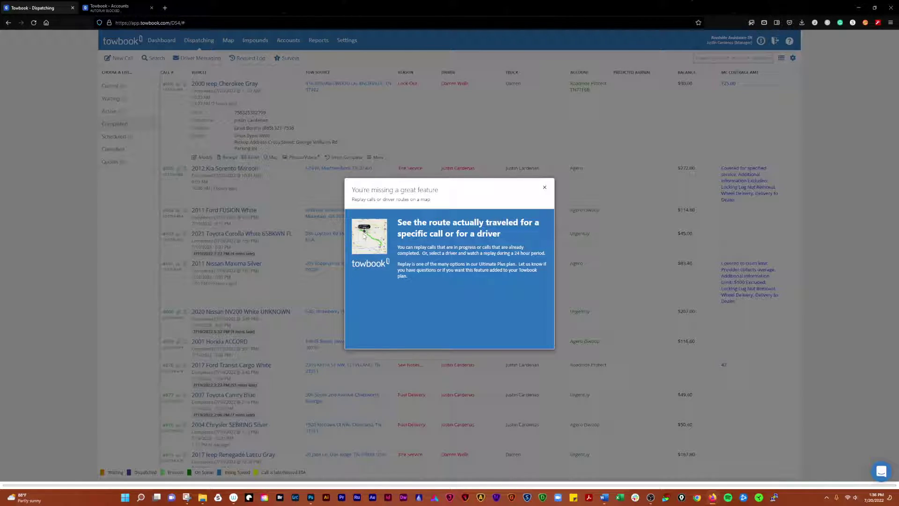
left_click(545, 189)
left_click(378, 158)
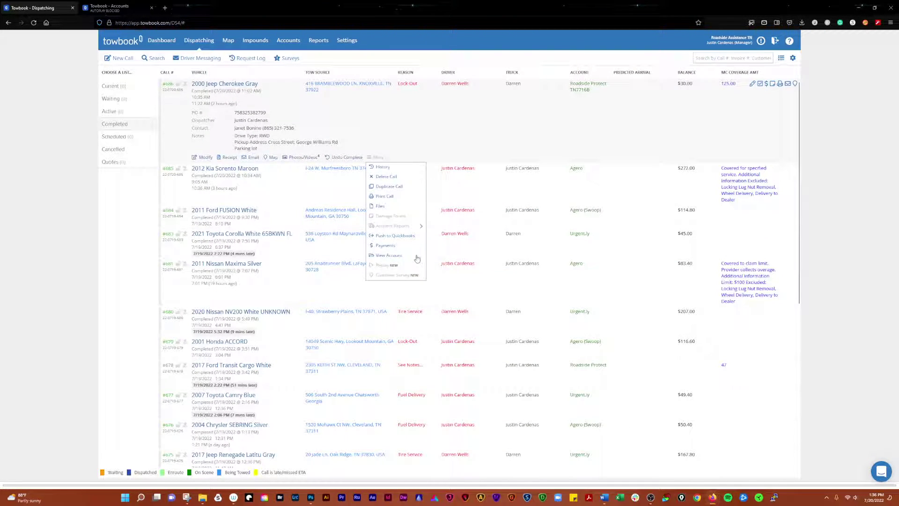
left_click(418, 276)
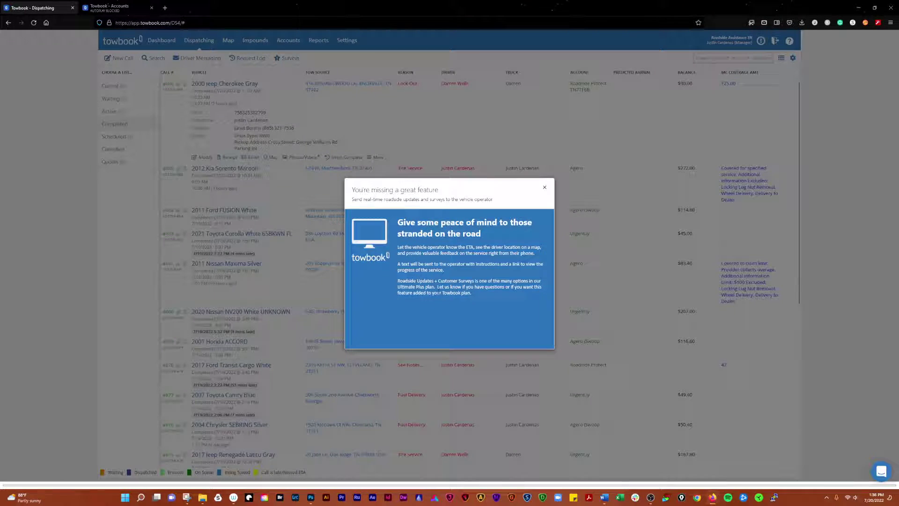
left_click(545, 188)
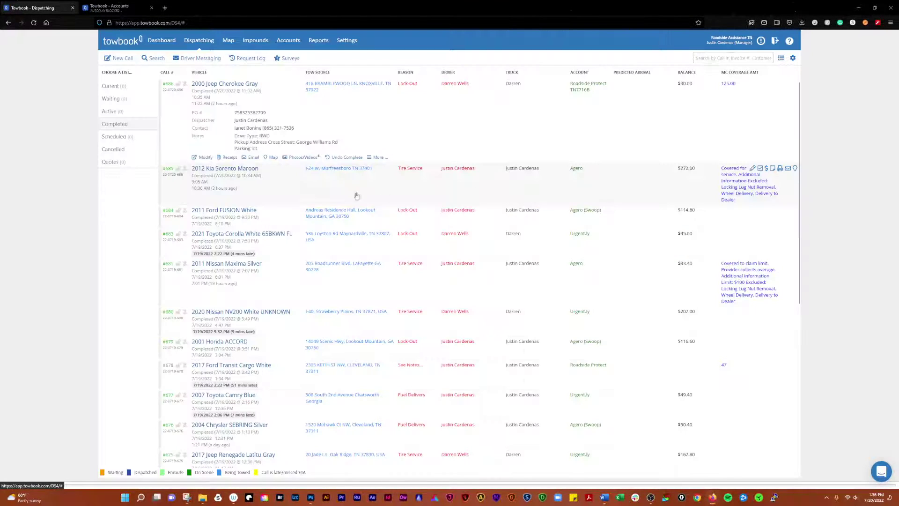
left_click(376, 157)
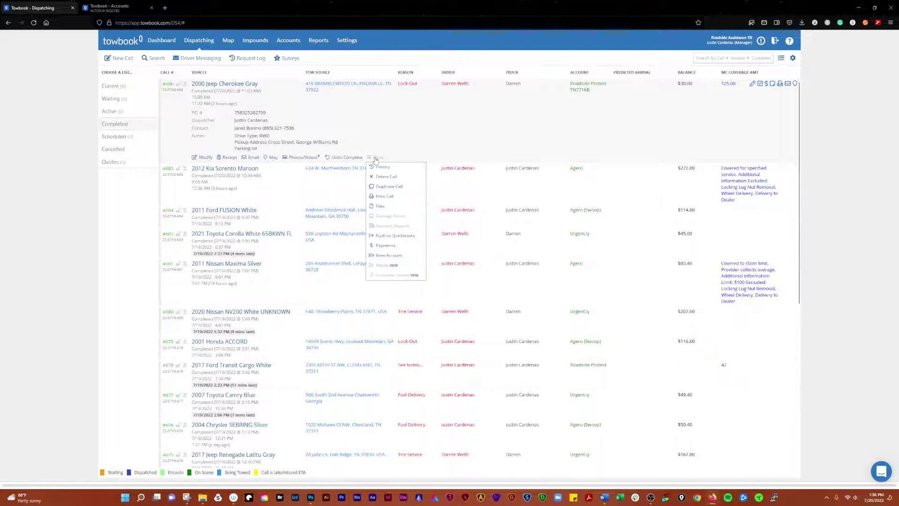
left_click(422, 228)
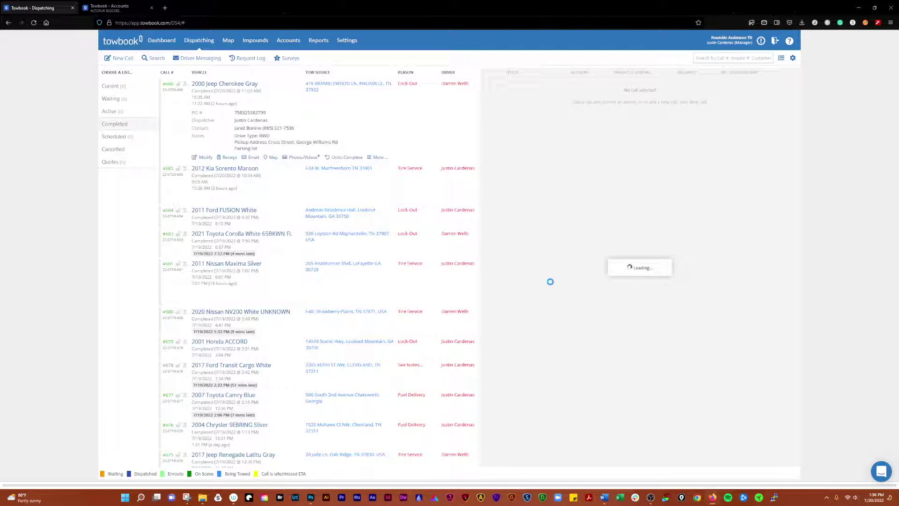
View the Roadside Protect account's Billed and then Paid invoices
left_click(119, 8)
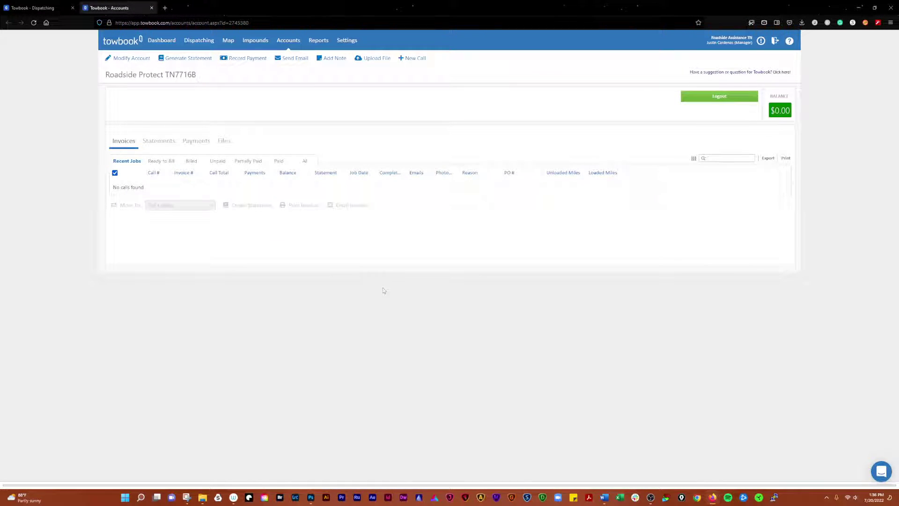
left_click(192, 161)
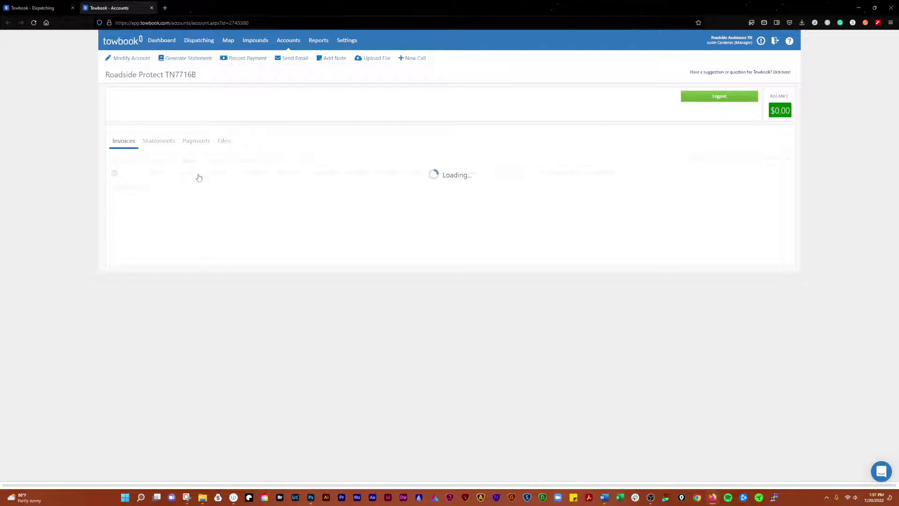
left_click(276, 160)
Reload the Dispatching page, dismissing the server error, close the Accounts tab, and expand call #686
left_click(33, 8)
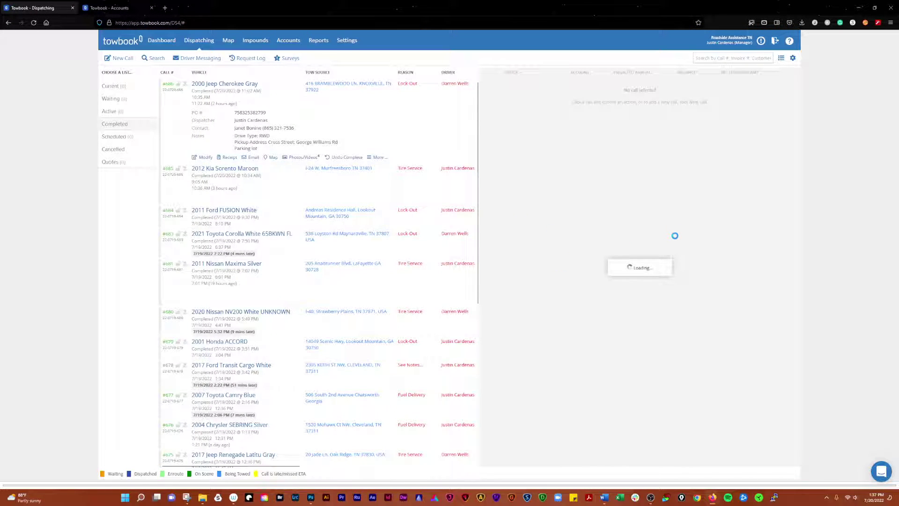
left_click(33, 23)
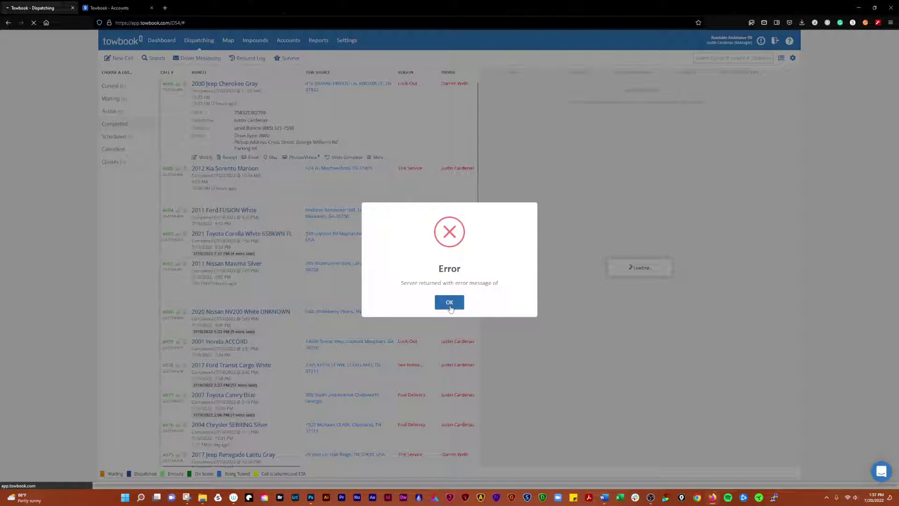
left_click(449, 302)
left_click(113, 9)
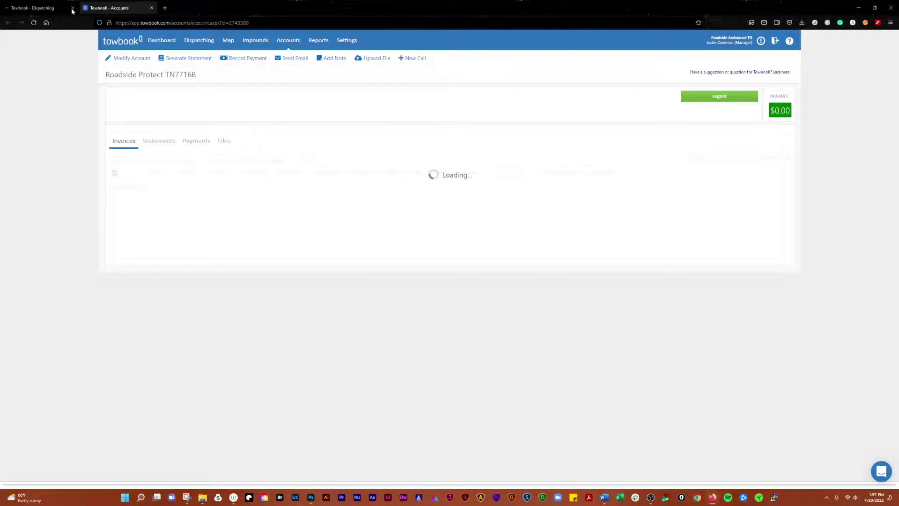
left_click(52, 9)
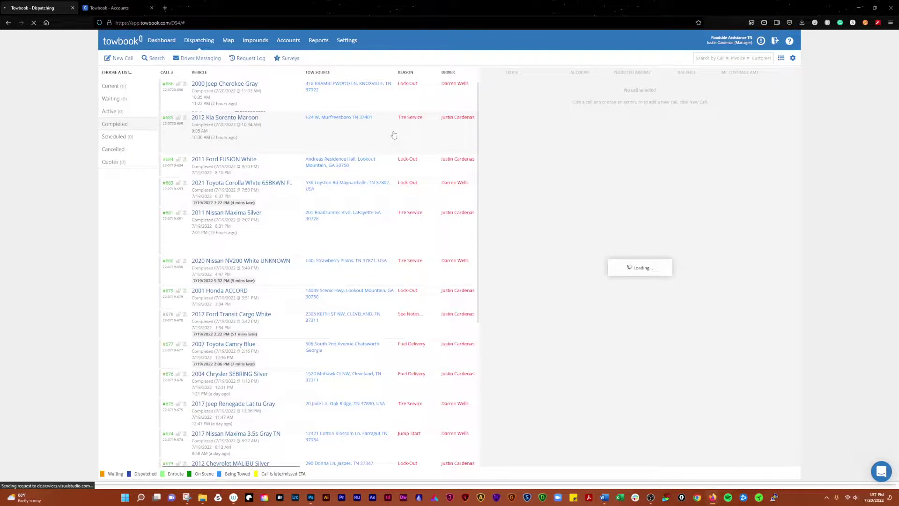
left_click(34, 23)
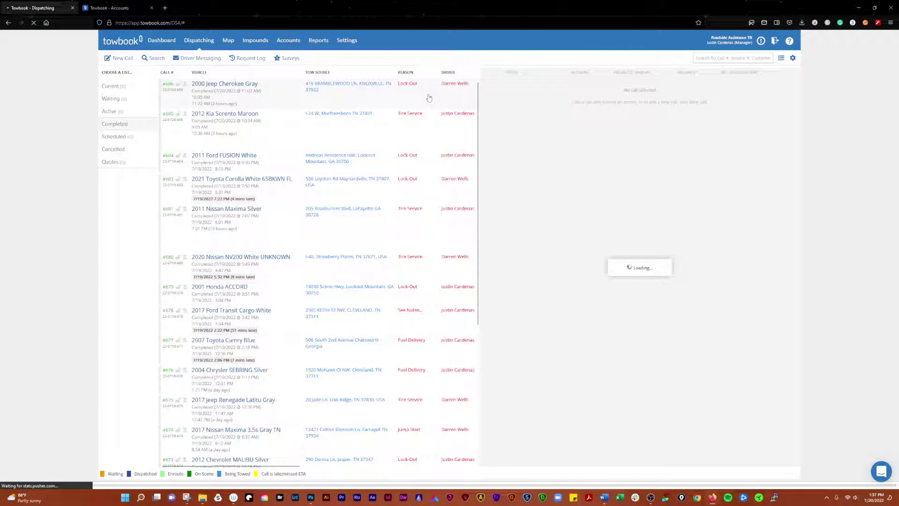
left_click(114, 9)
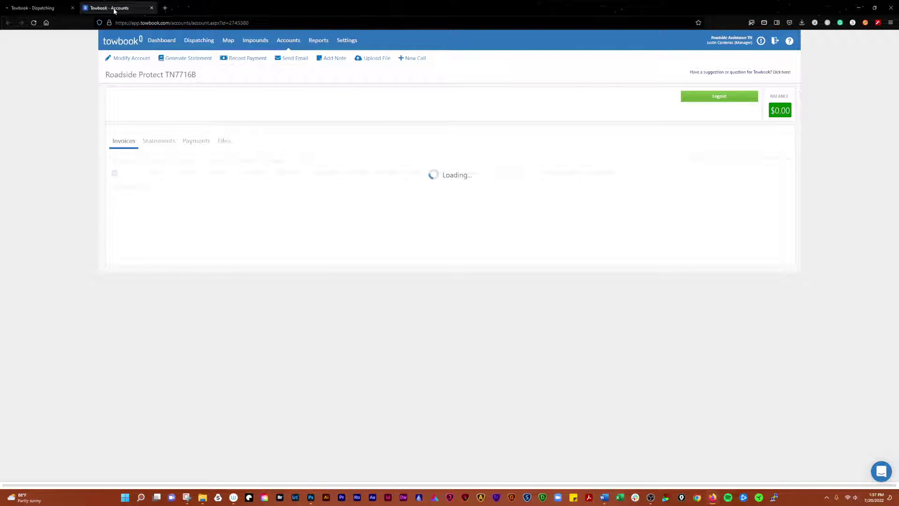
left_click(151, 8)
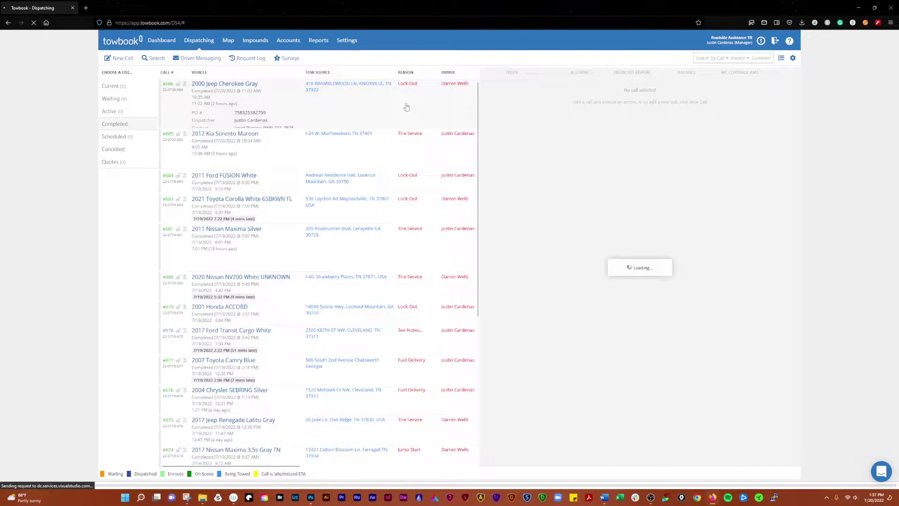
left_click(378, 158)
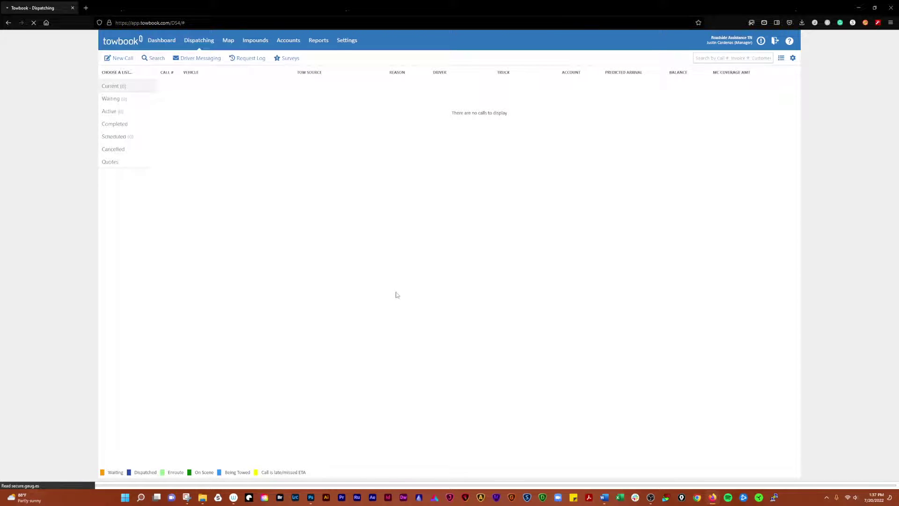
left_click(115, 123)
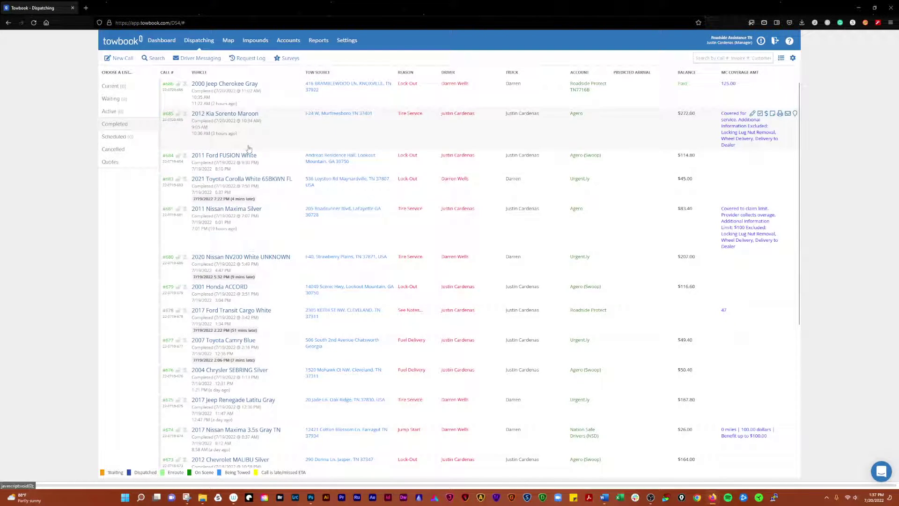
left_click(382, 104)
left_click(377, 157)
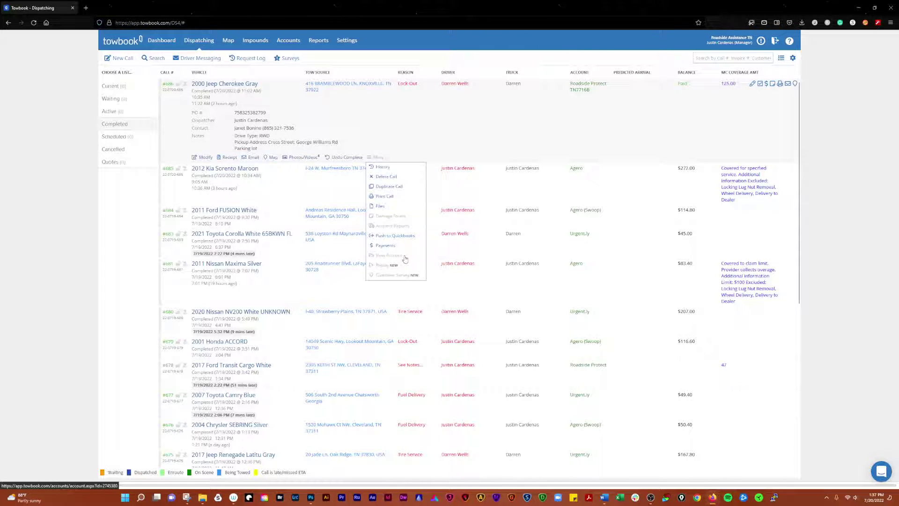
left_click(421, 226)
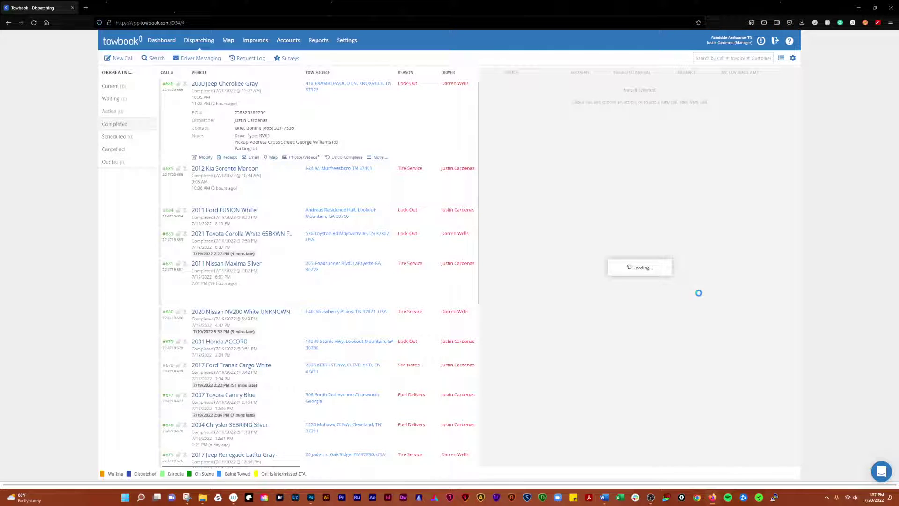
left_click(414, 132)
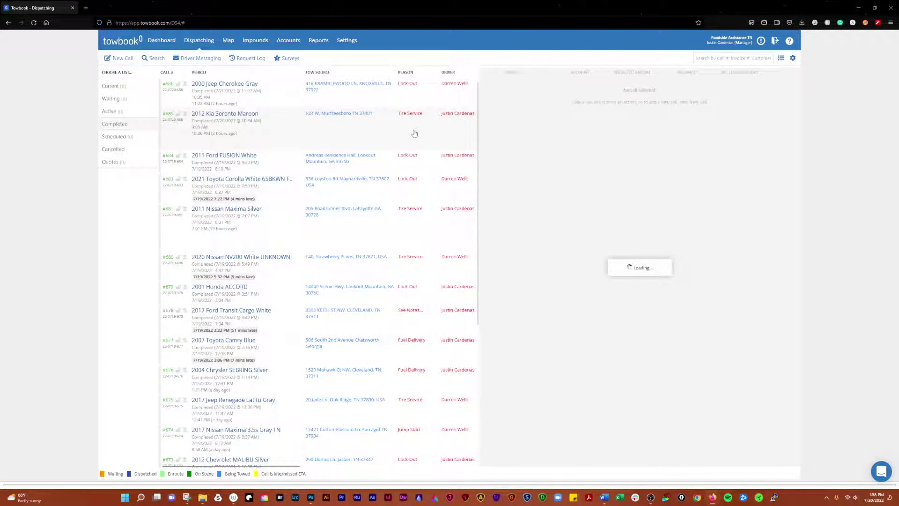
left_click(33, 24)
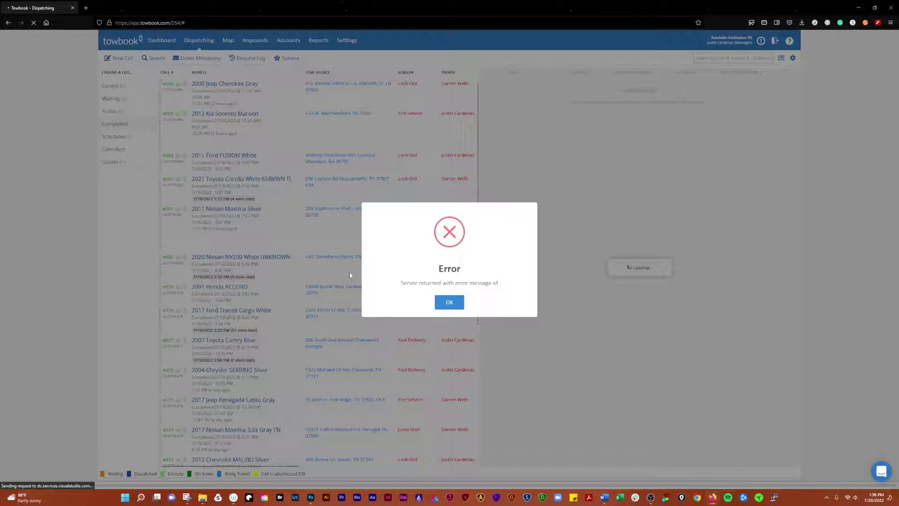
left_click(449, 301)
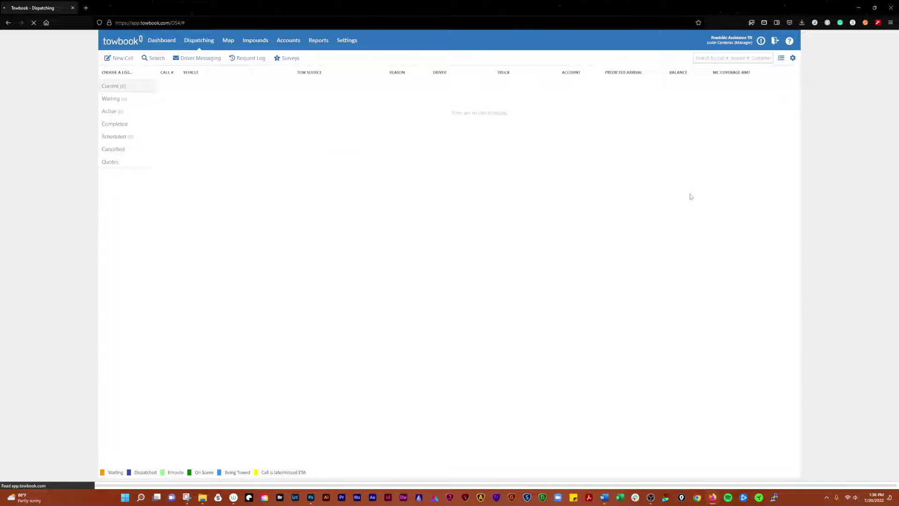
Reopen the Completed calls list and expand call #686's details
left_click(114, 127)
left_click(319, 104)
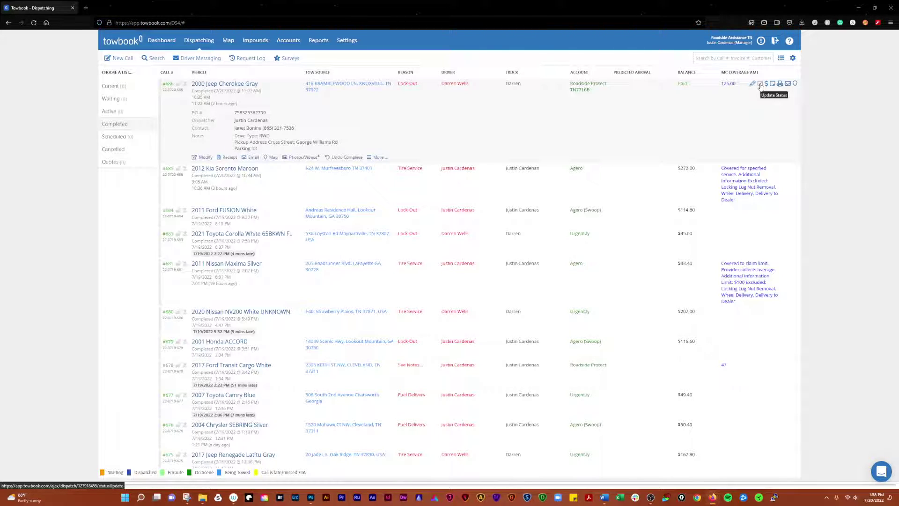
left_click(761, 87)
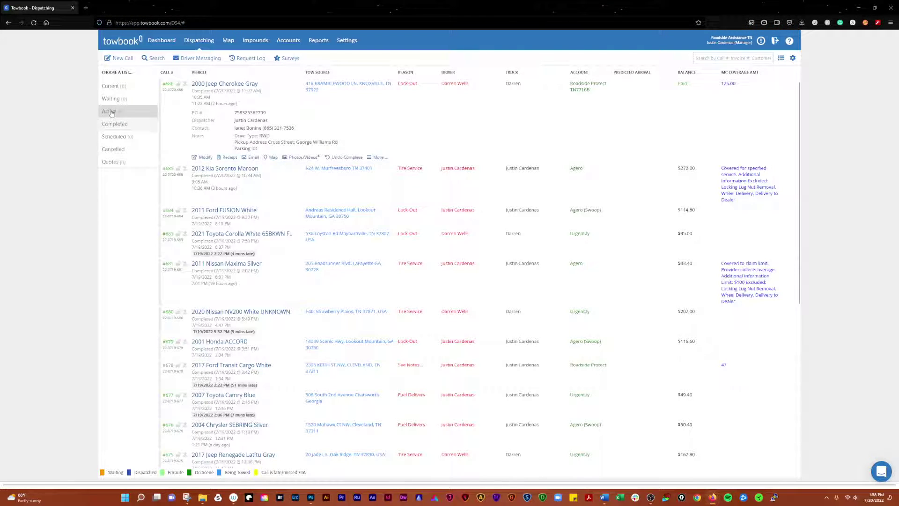
Create a new call with only a pickup address, picked from the address suggestions
left_click(118, 59)
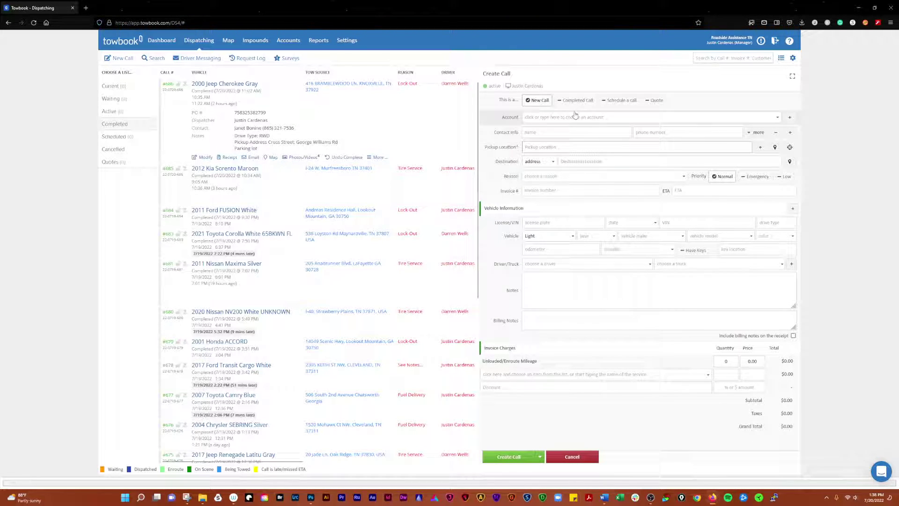
left_click(554, 146)
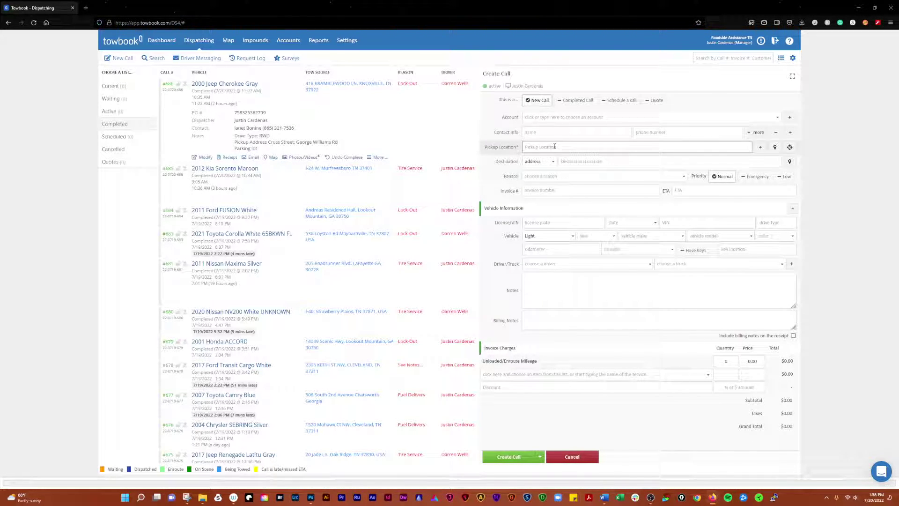
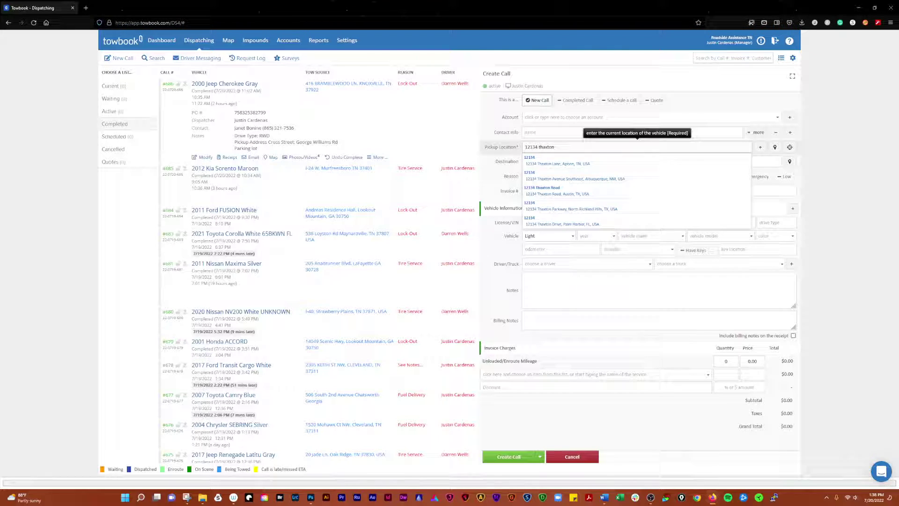
left_click(585, 162)
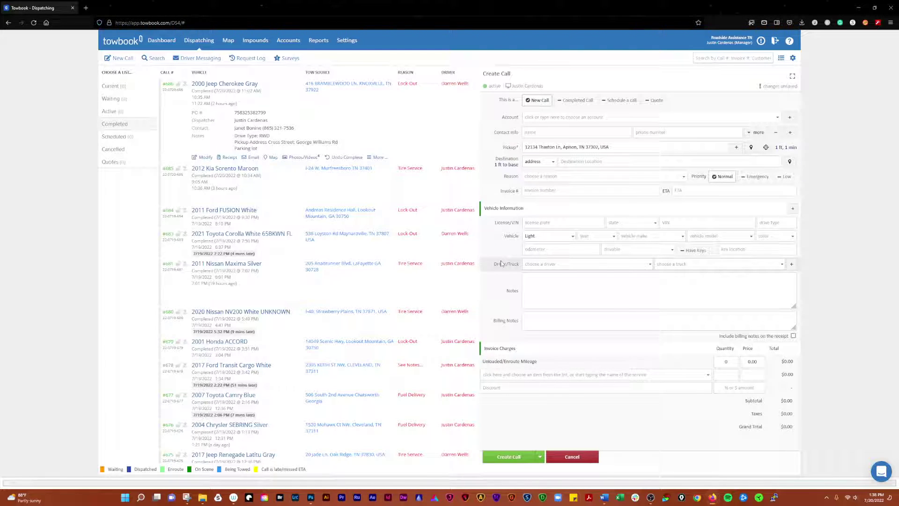
left_click(524, 461)
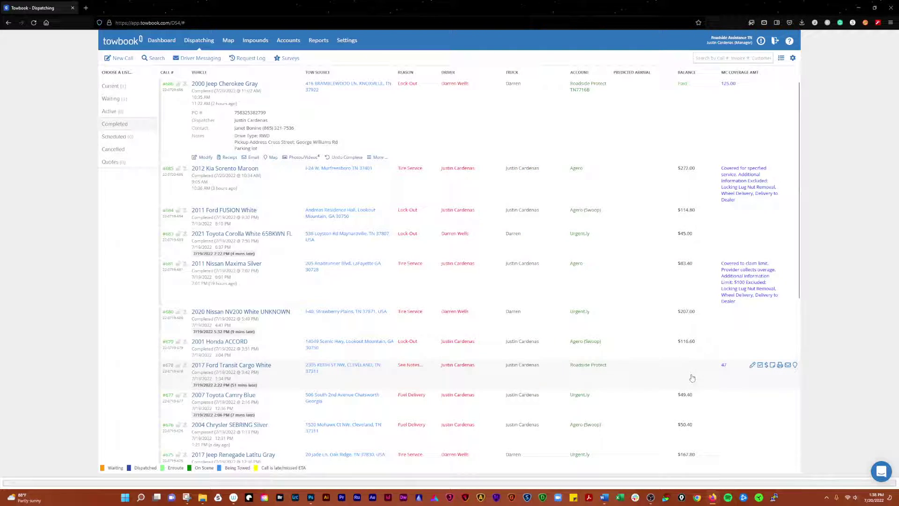
Set waiting call #687 to Dispatched and assign it a driver from the Driver list
left_click(113, 99)
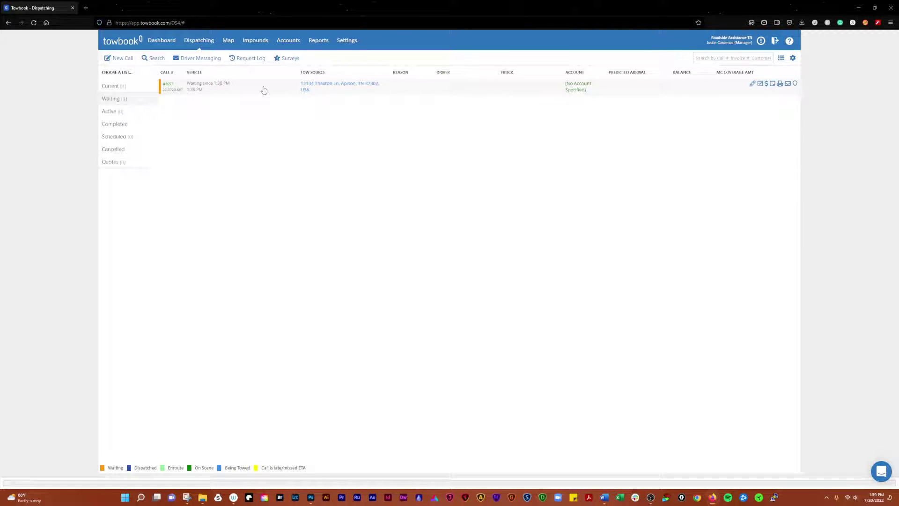
left_click(263, 90)
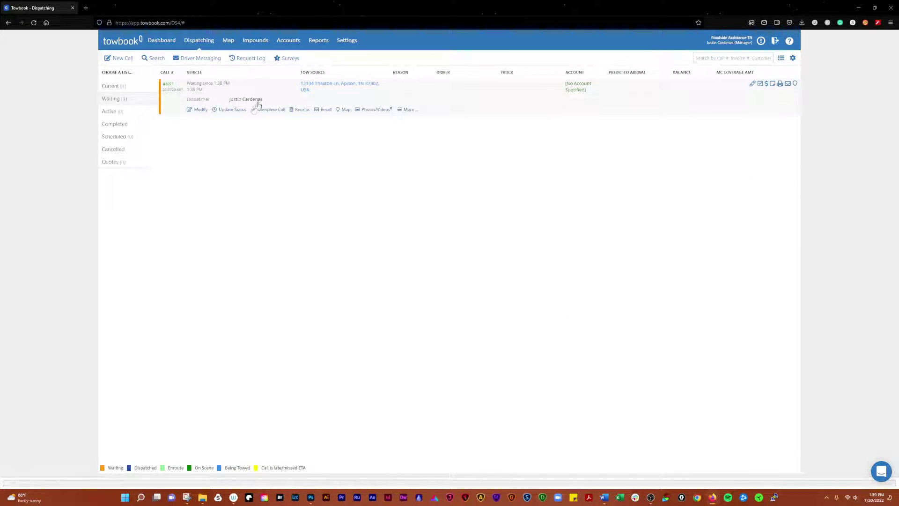
left_click(230, 110)
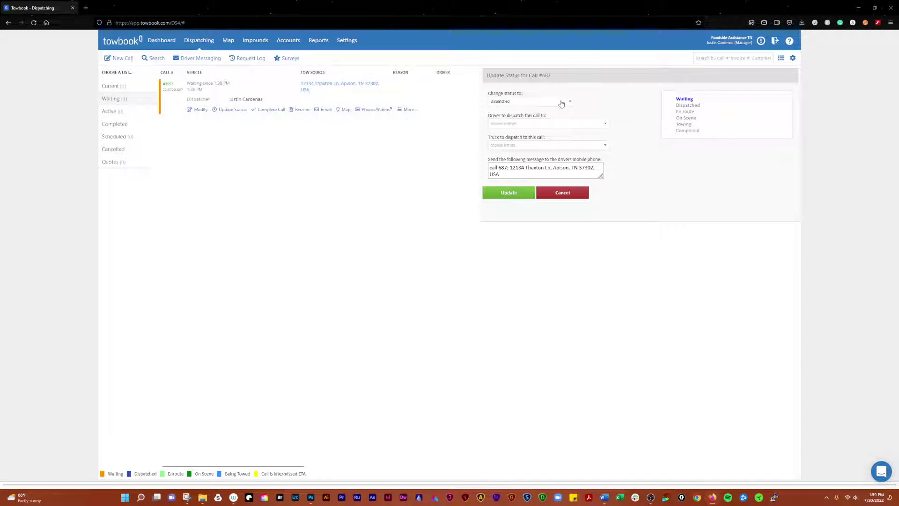
left_click(562, 102)
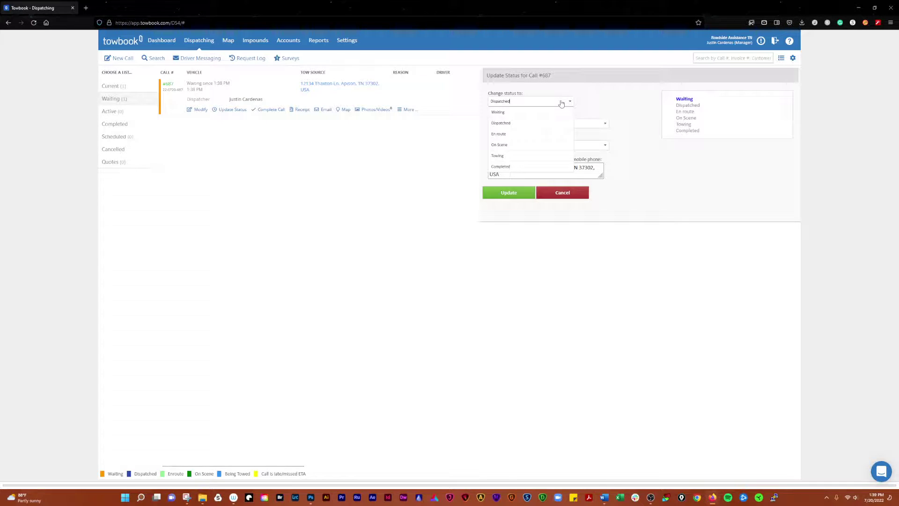
left_click(535, 125)
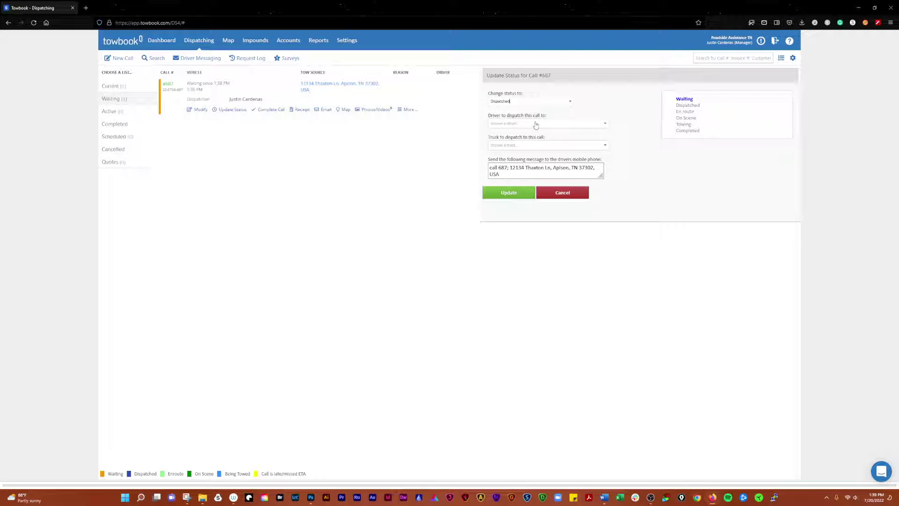
left_click(565, 127)
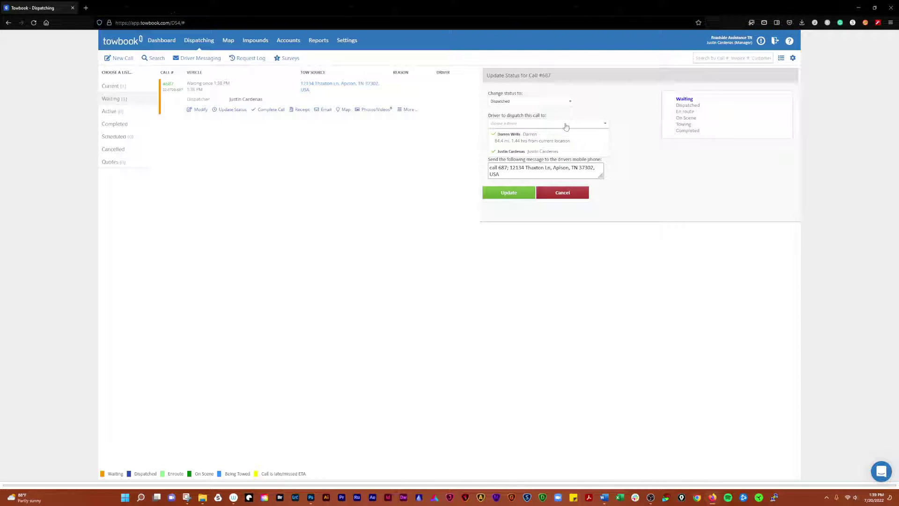
left_click(567, 152)
left_click(514, 197)
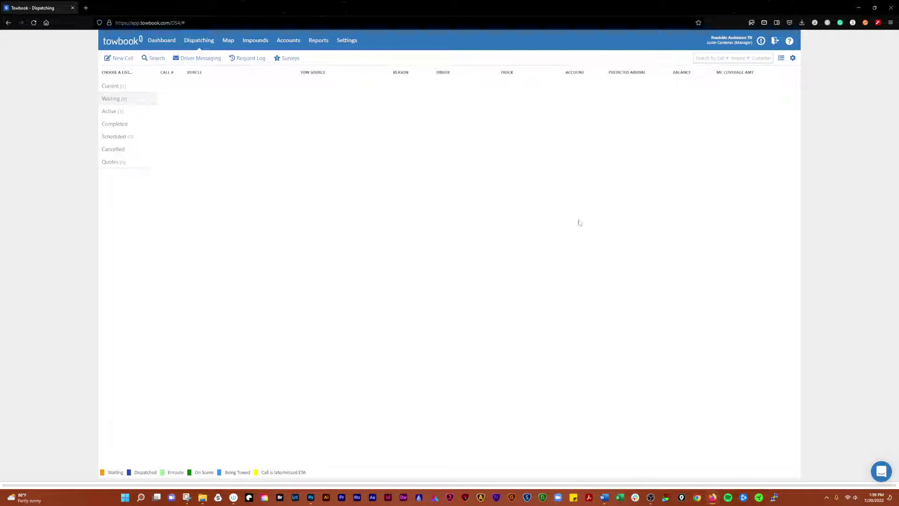
From the Active list, save En route as the test call's status
left_click(109, 112)
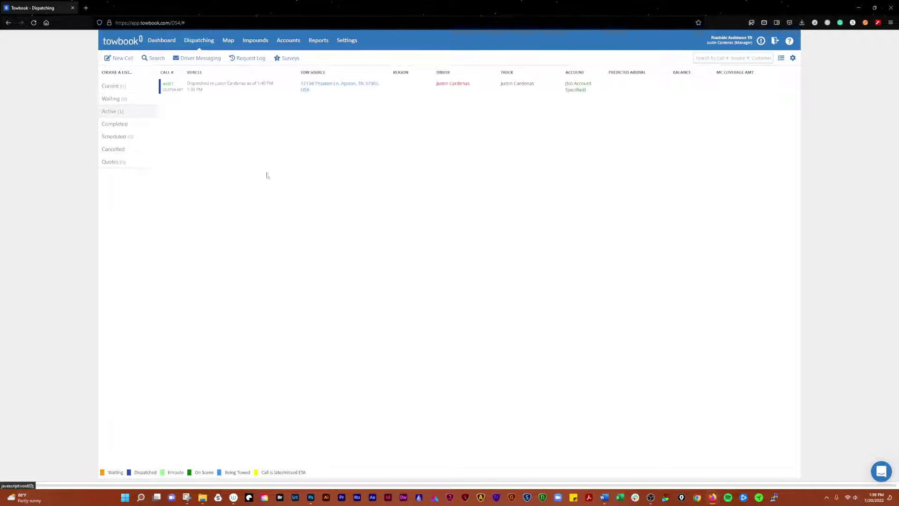
left_click(243, 86)
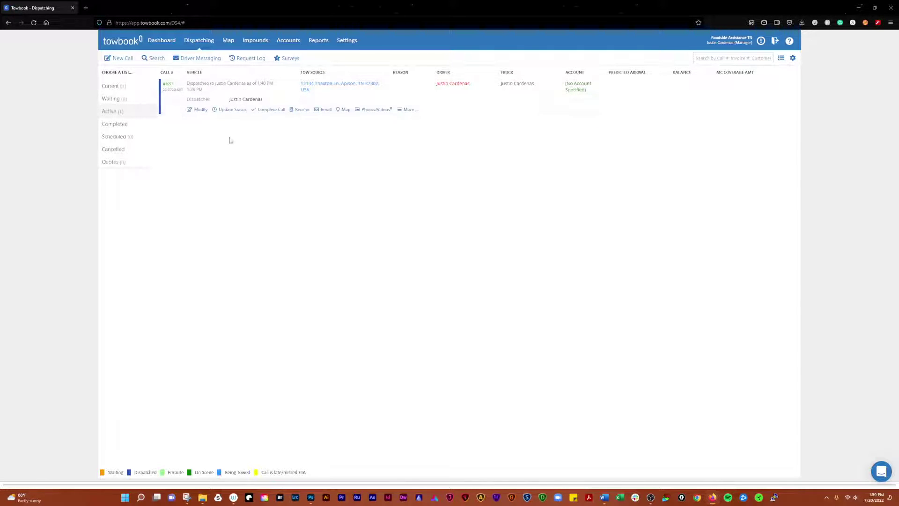
left_click(233, 110)
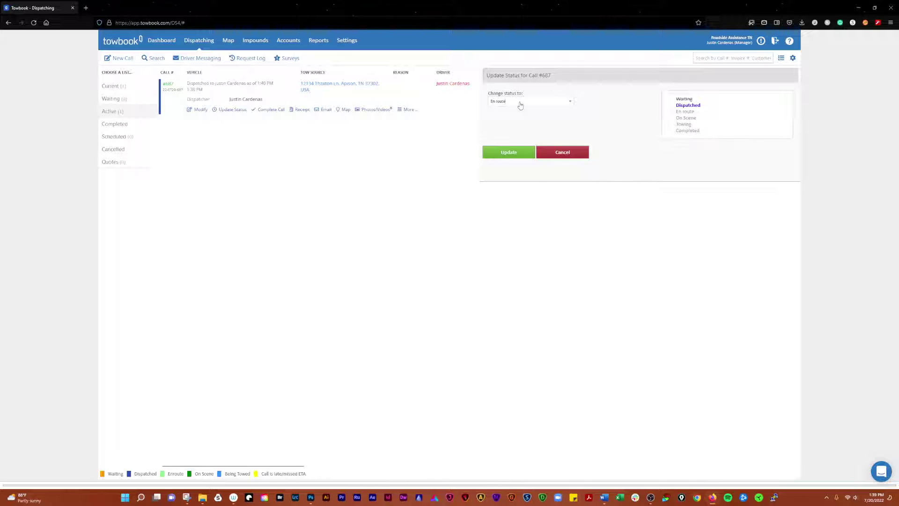
left_click(521, 106)
left_click(474, 164)
left_click(494, 155)
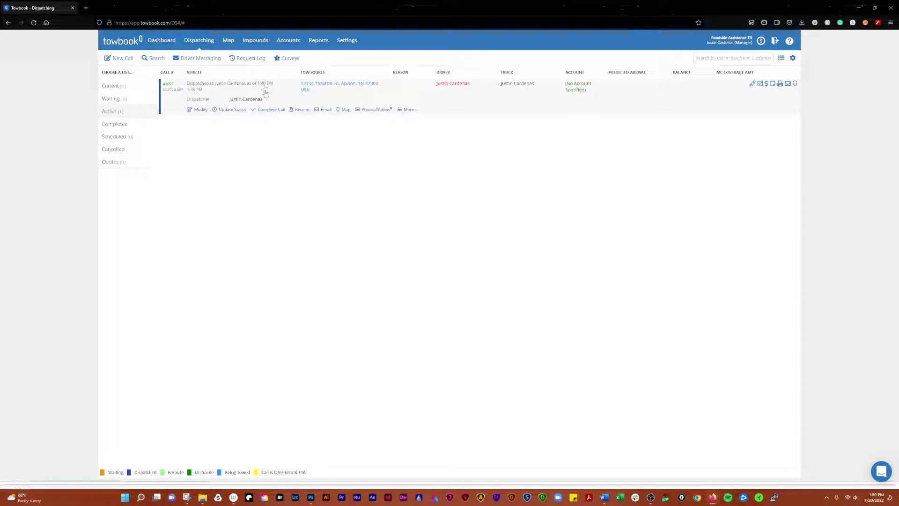
left_click(323, 109)
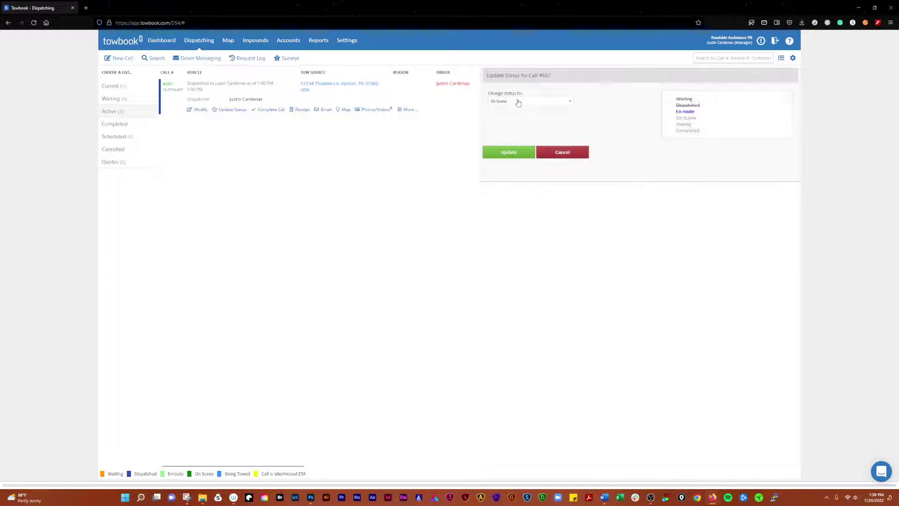
left_click(560, 160)
Reselect and save En route for the test call, then reload dispatching
left_click(117, 115)
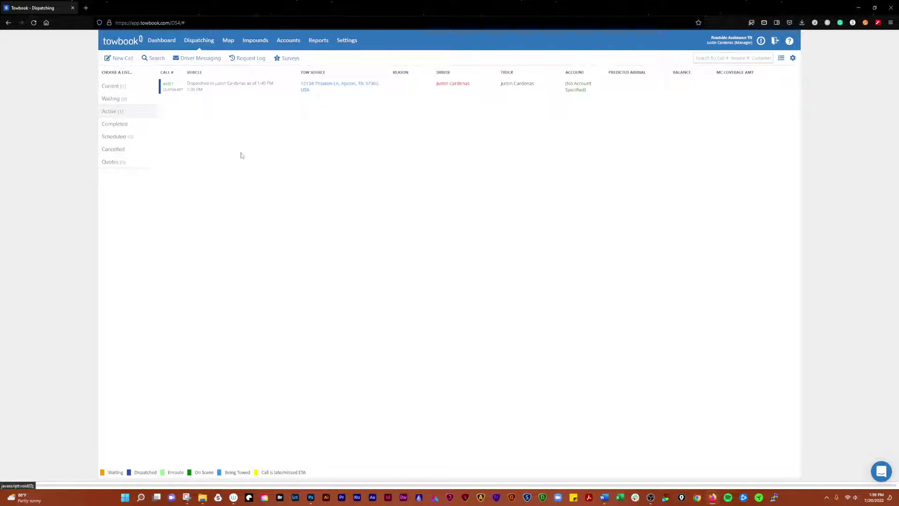
left_click(245, 87)
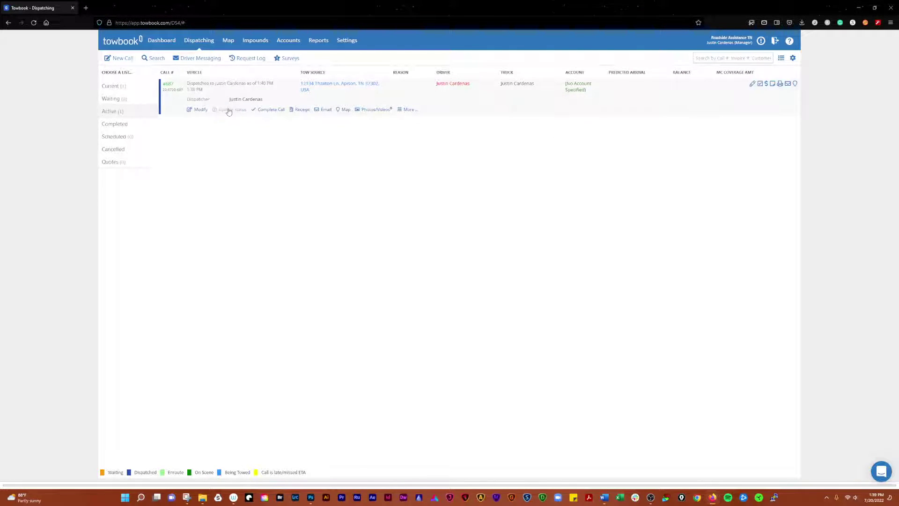
left_click(230, 109)
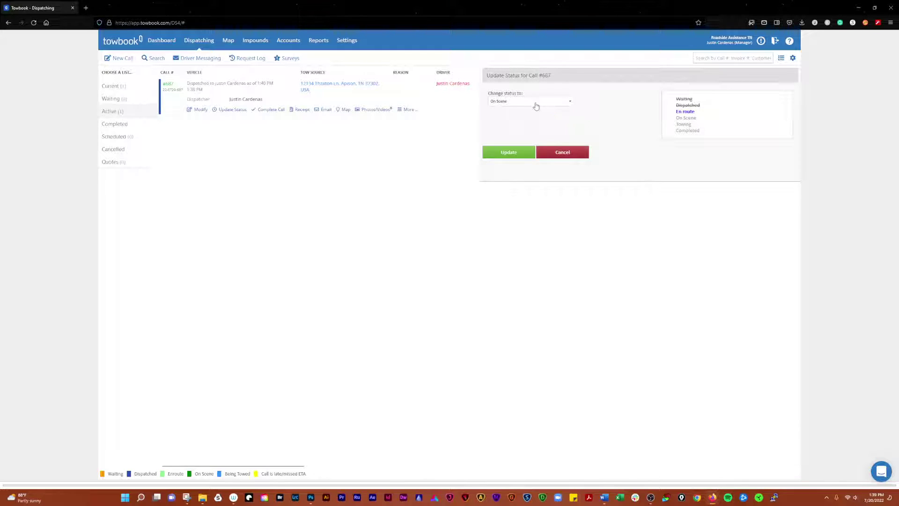
left_click(536, 102)
left_click(511, 135)
left_click(517, 151)
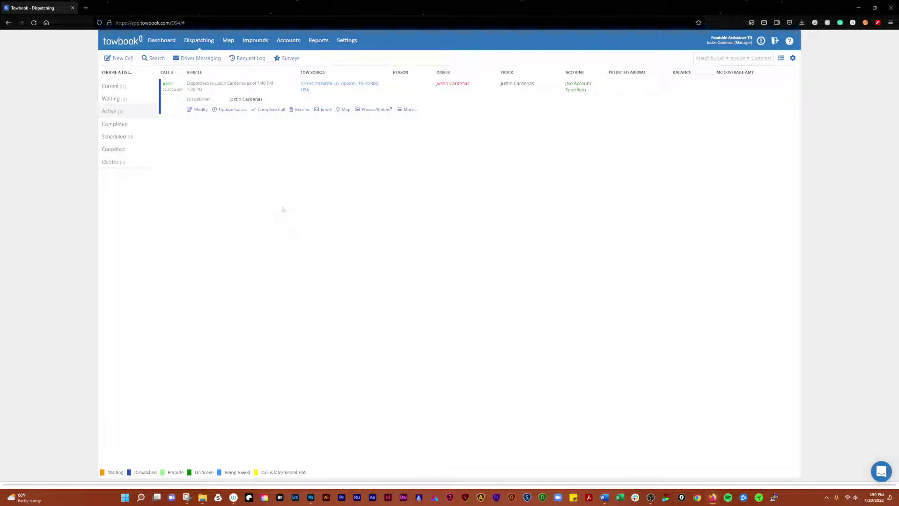
left_click(34, 23)
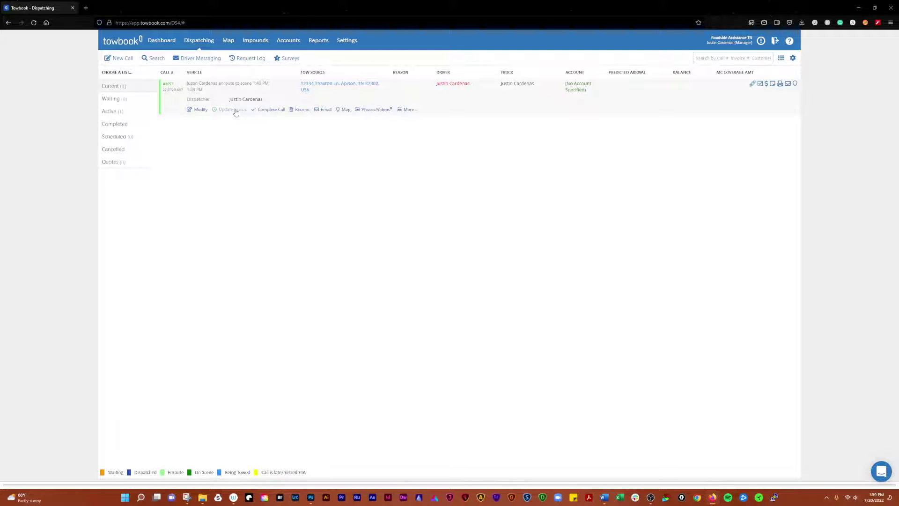
Advance the test call to On Scene, then to Towing
left_click(235, 111)
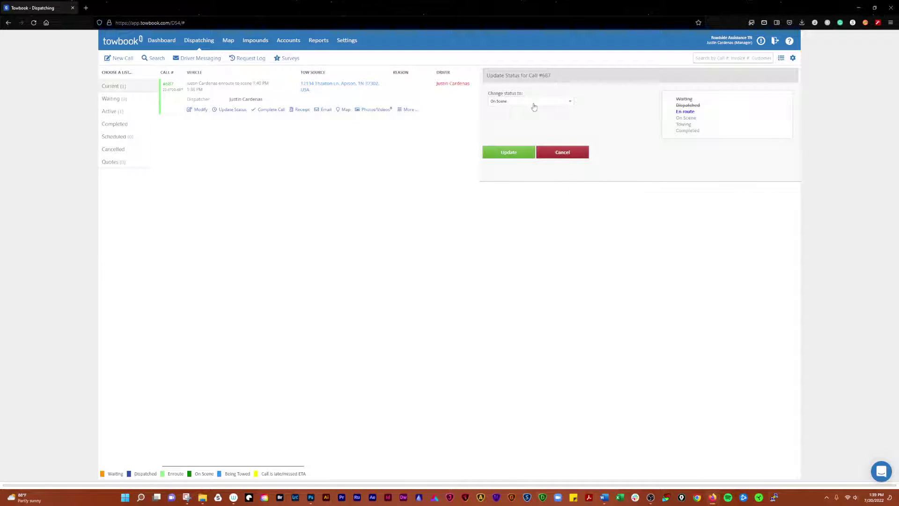
left_click(519, 152)
left_click(170, 94)
left_click(228, 111)
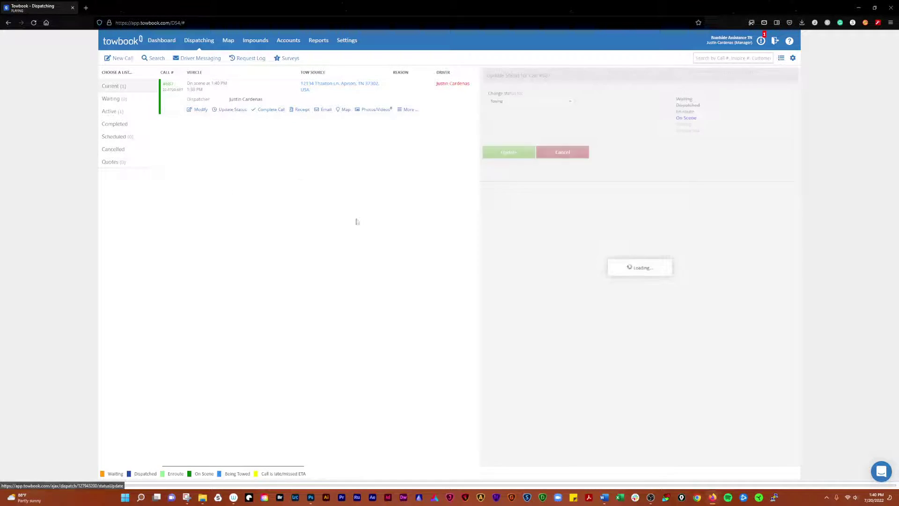
left_click(512, 154)
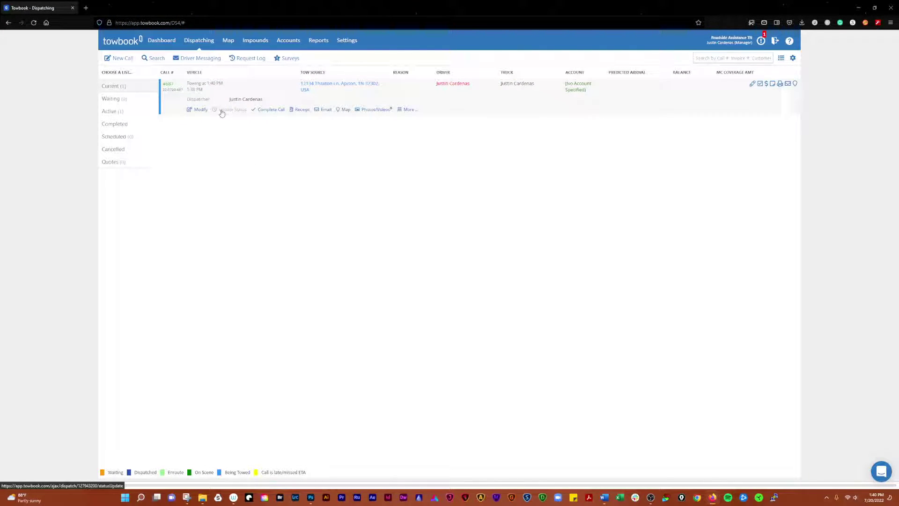
Set call #687 to Completed and submit the Complete Call form, charged to account
left_click(227, 109)
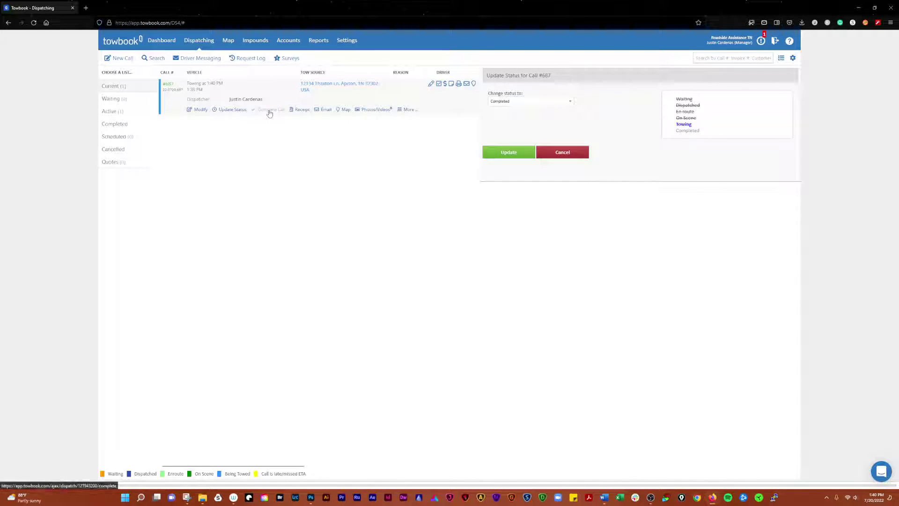
left_click(507, 156)
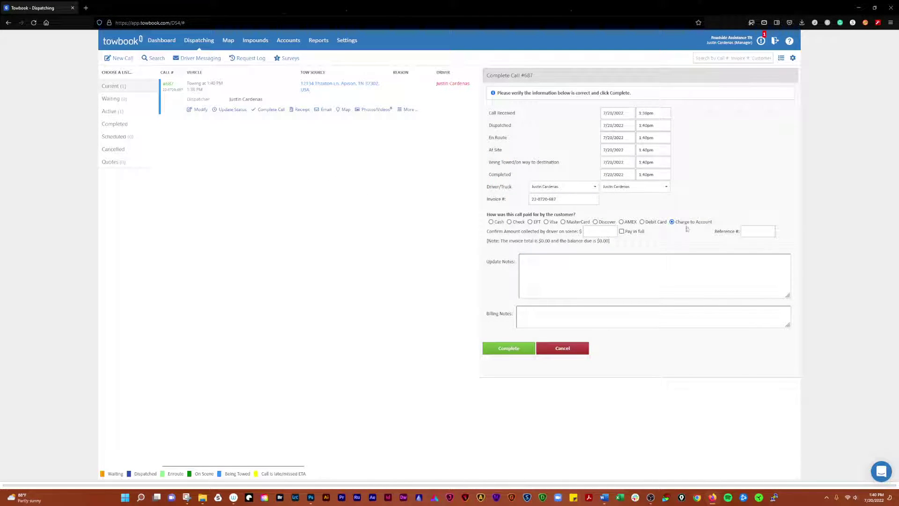
left_click(513, 349)
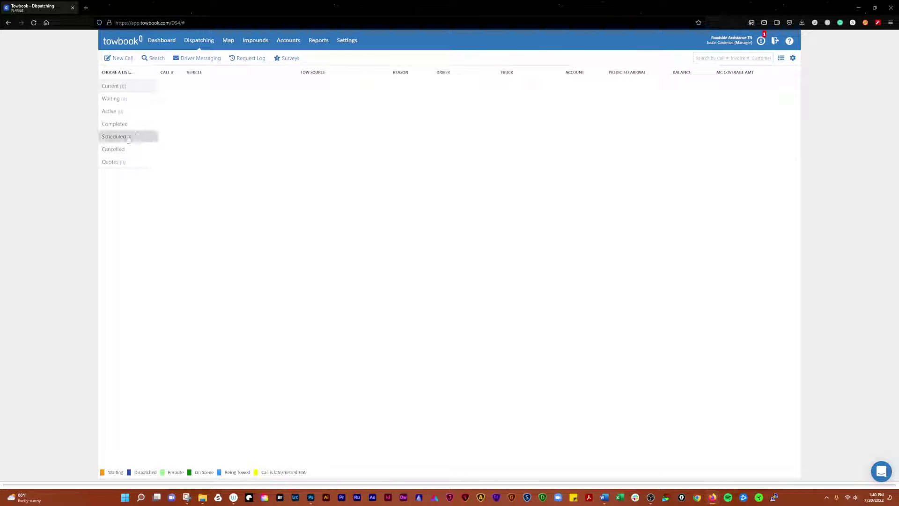
Permanently delete completed call #687 via More > Delete Call, then open the notifications
left_click(117, 124)
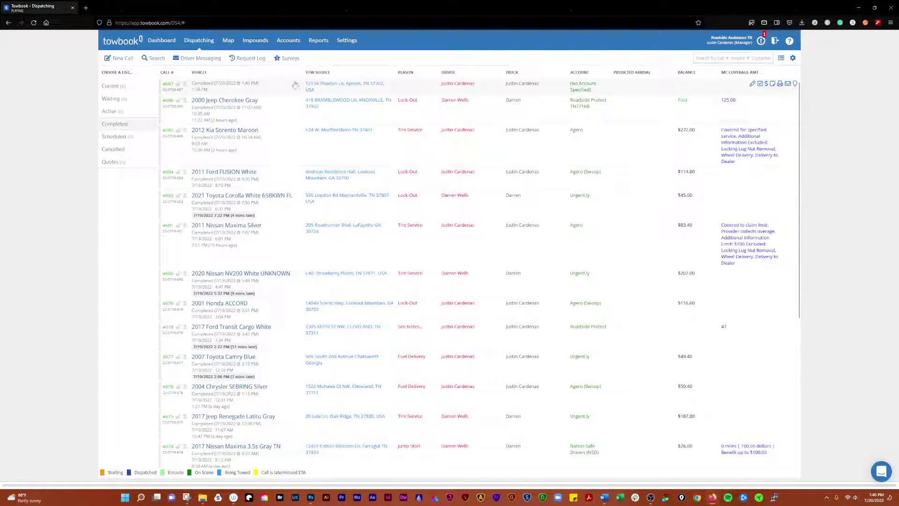
left_click(280, 86)
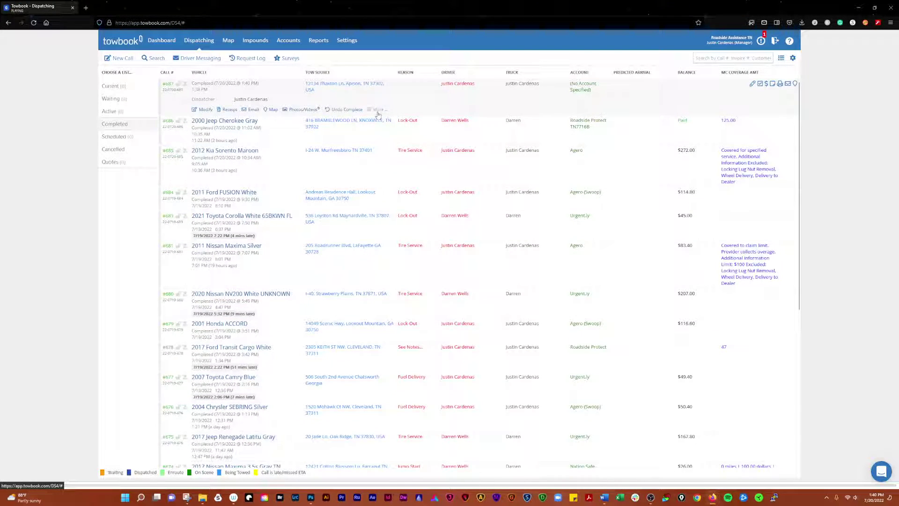
left_click(378, 110)
left_click(384, 130)
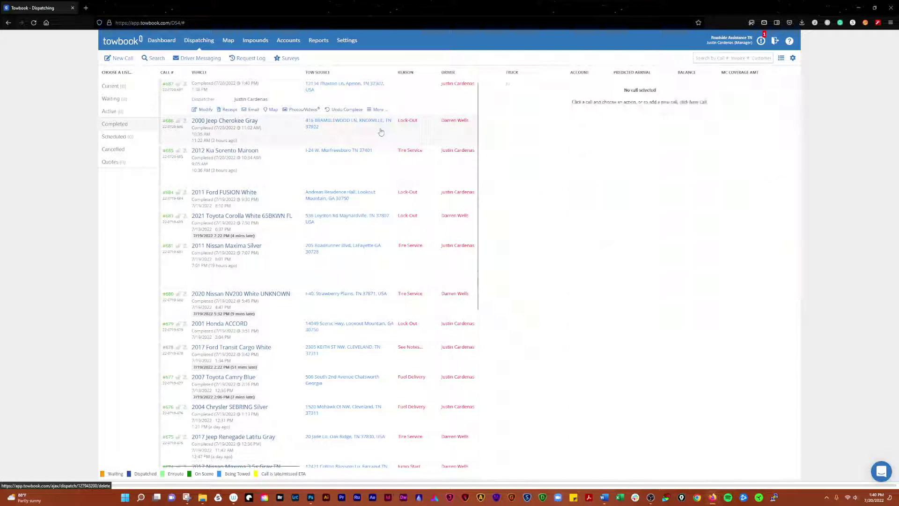
left_click(491, 88)
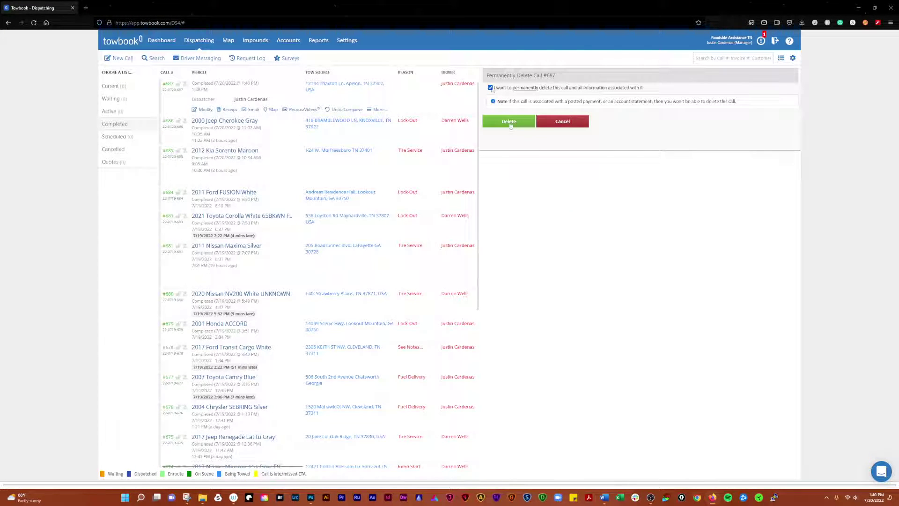
left_click(509, 121)
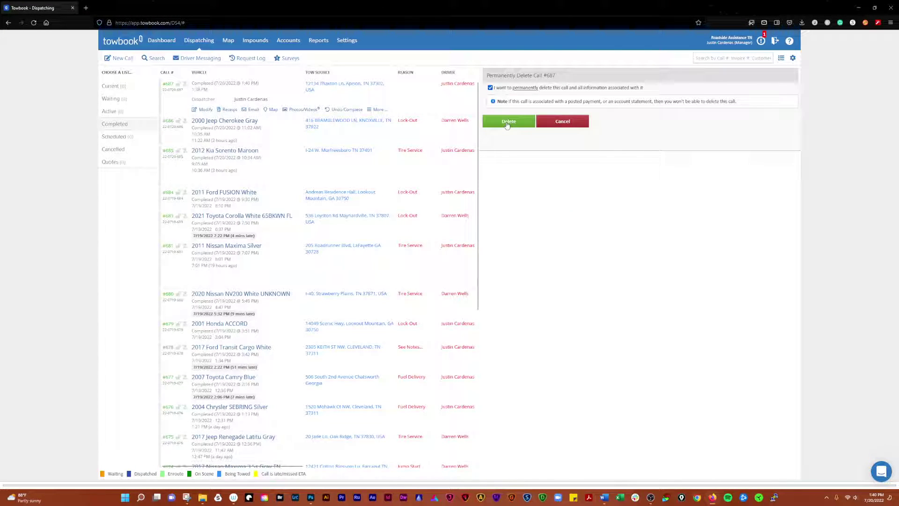
left_click(762, 42)
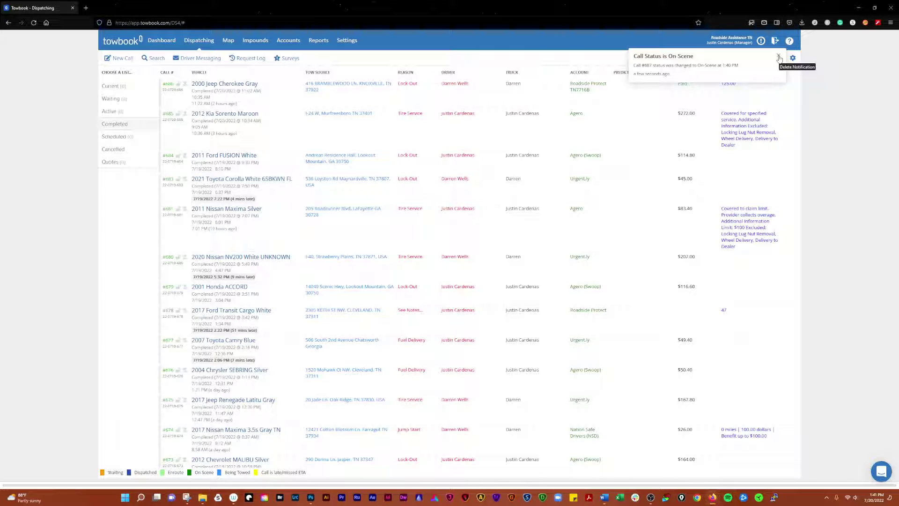
Delete the On Scene status notification for call #687
left_click(778, 57)
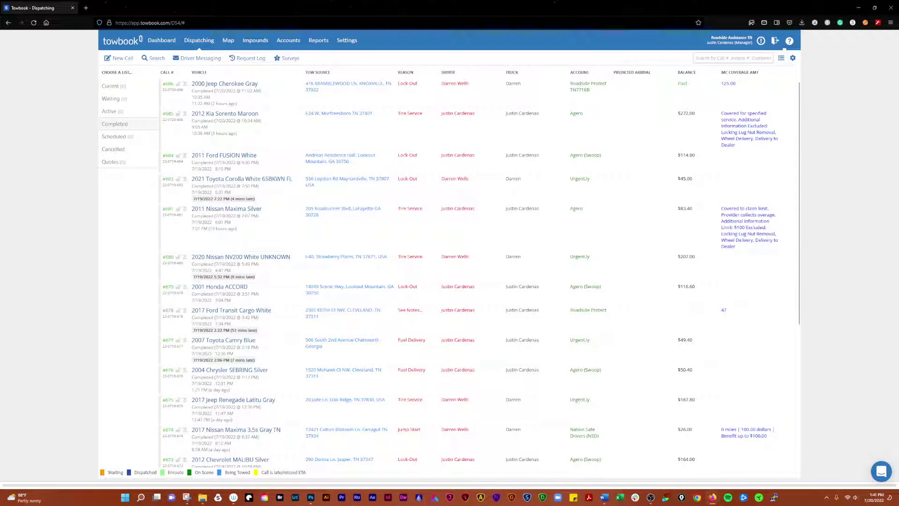